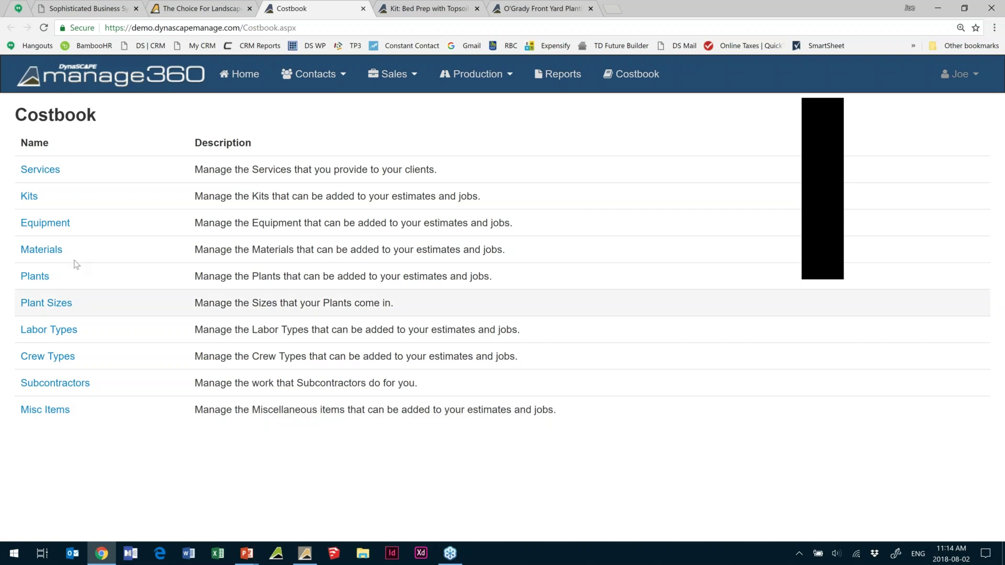
- Open the costbook's Plants list and review the common actions available for changing plants in bulk
left_click(35, 276)
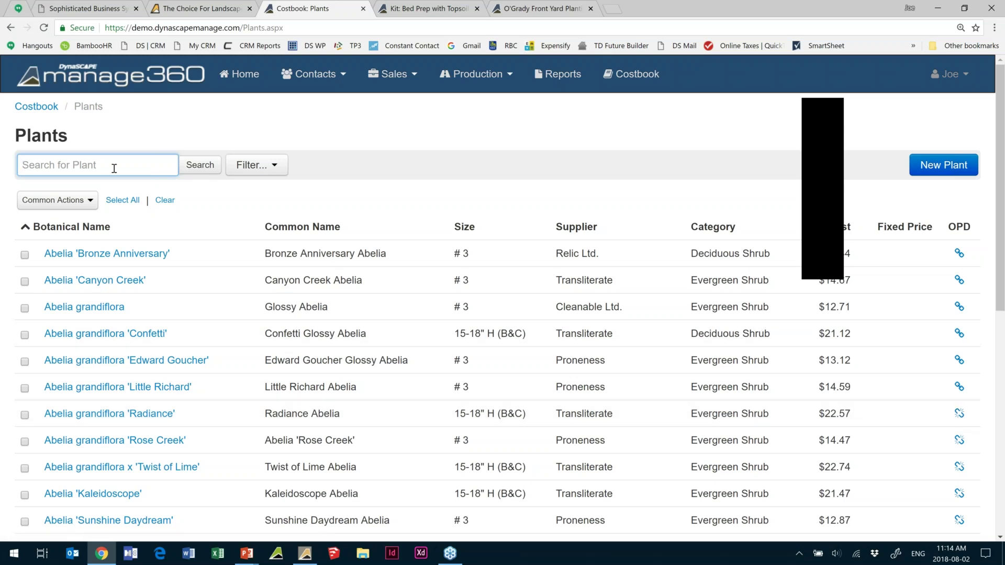
left_click(71, 208)
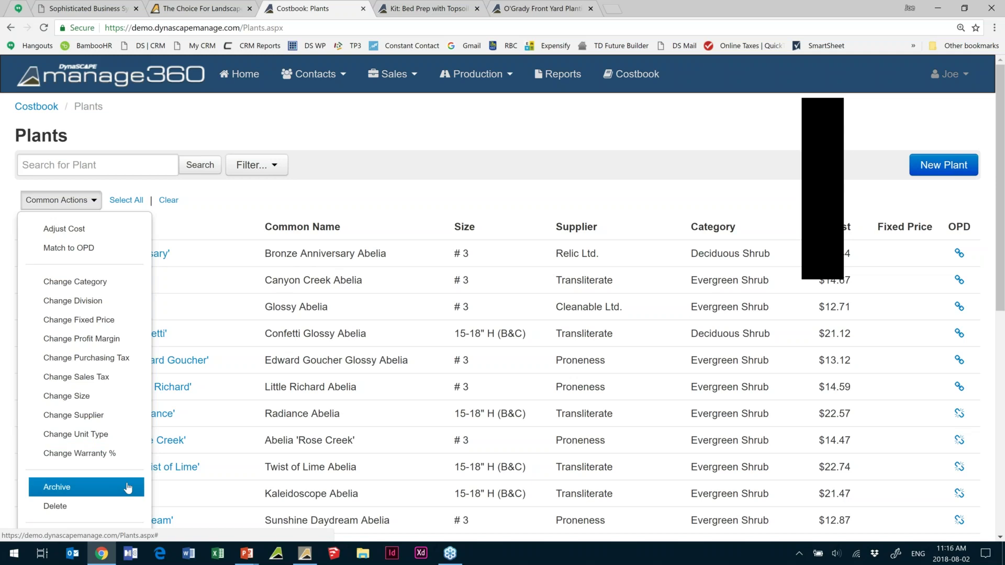
left_click(451, 150)
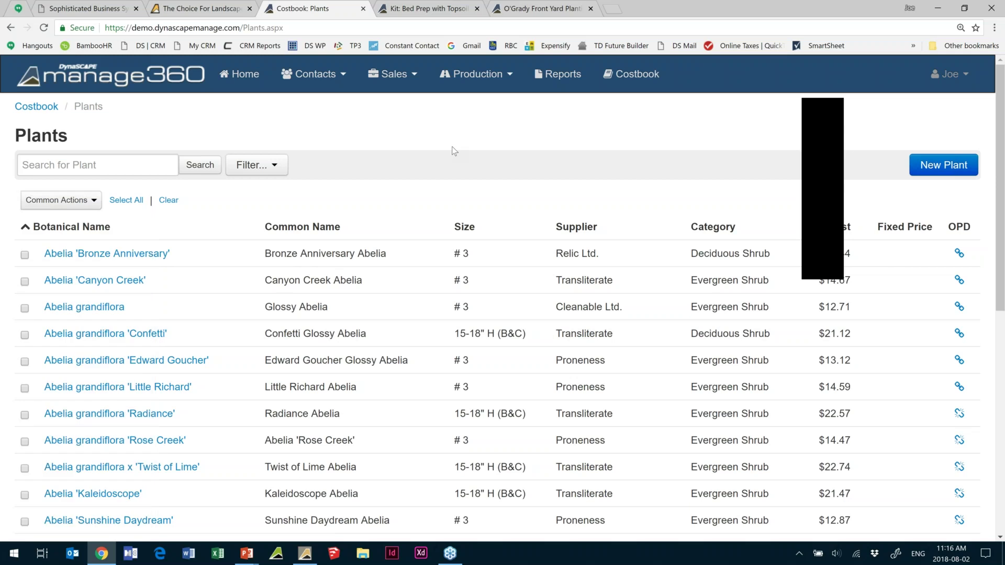
left_click(946, 167)
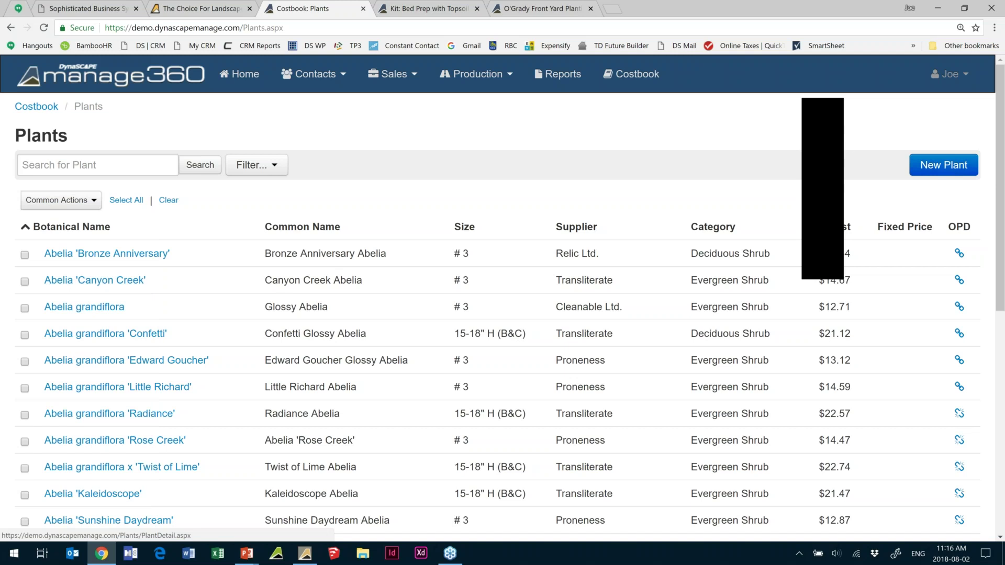
- Open the Settings page in a separate browser tab and view the material and plant import options under Costbook Settings
left_click(949, 74)
middle_click(913, 128)
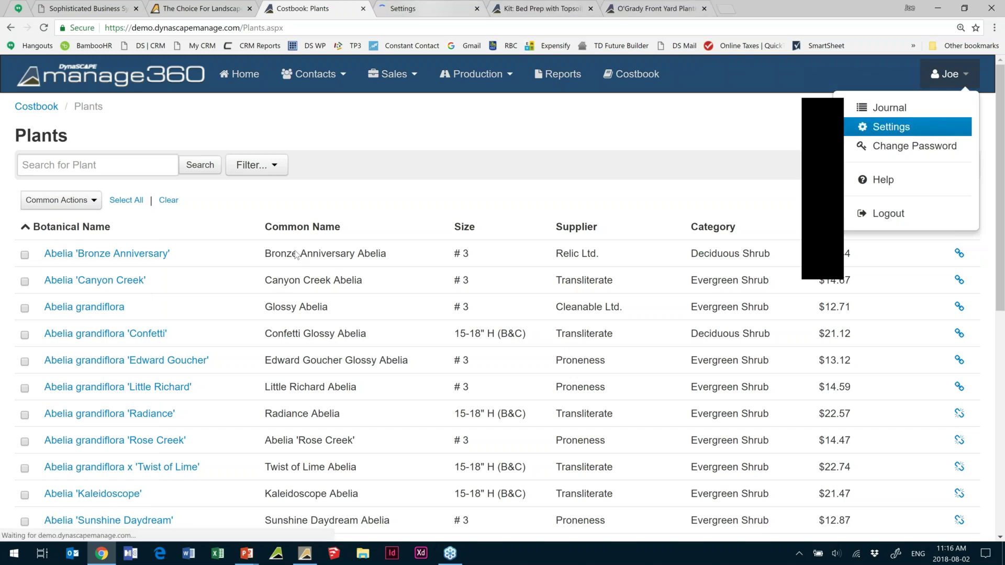
key("ctrl+Tab")
scroll(236, 241, "down", 2)
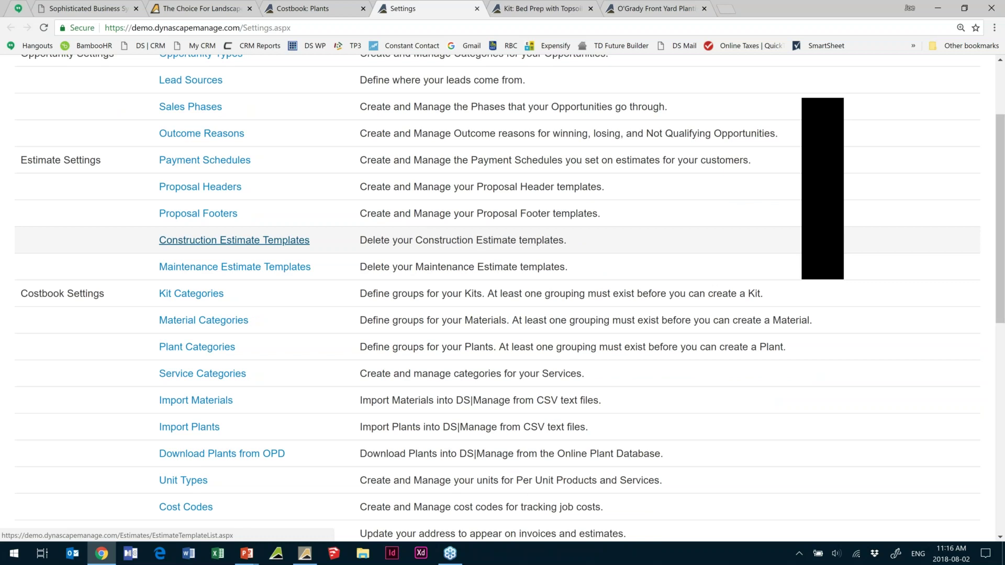
scroll(235, 241, "down", 1)
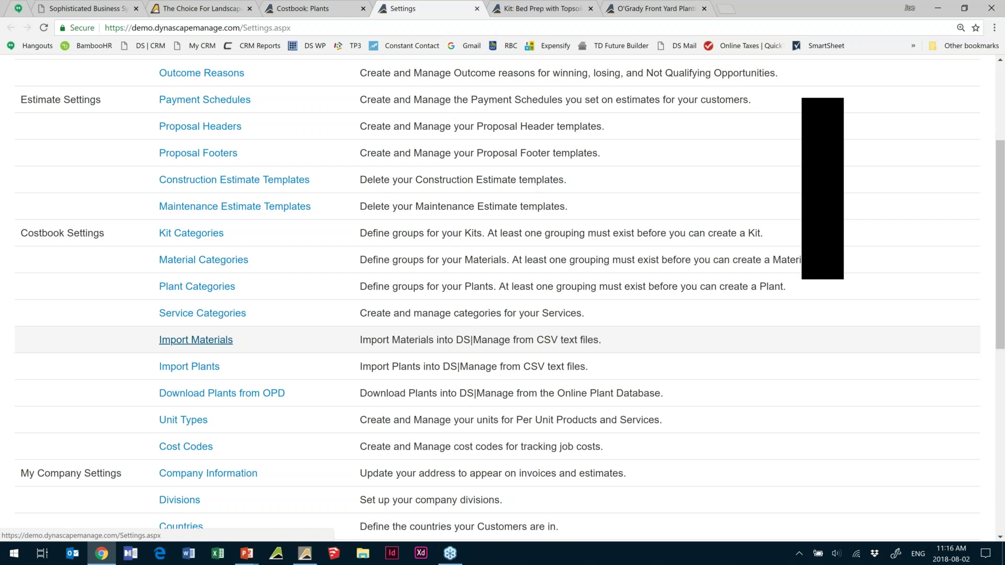
- Return to the costbook, open the Kits list and filter it to the Construction division
left_click(309, 9)
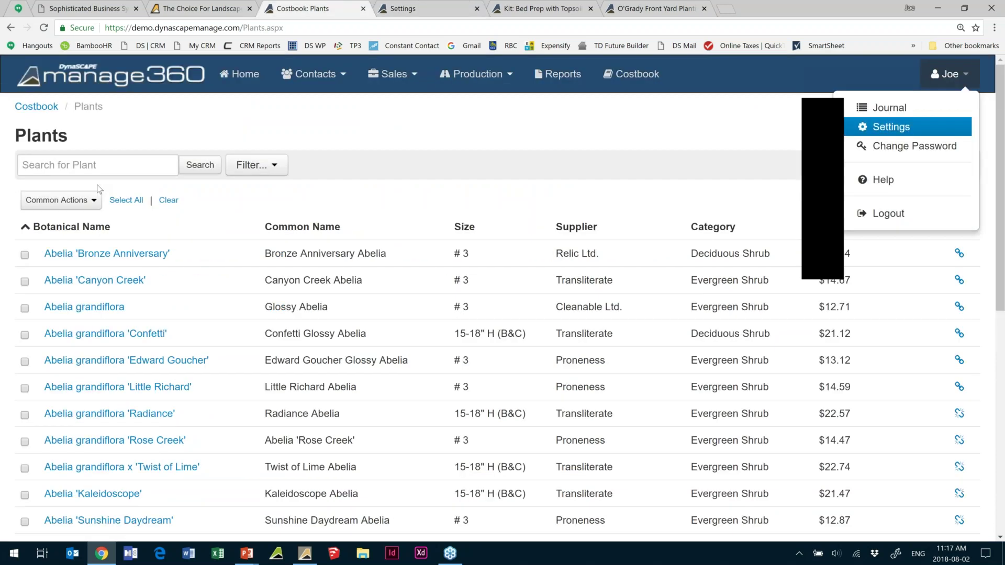
left_click(36, 106)
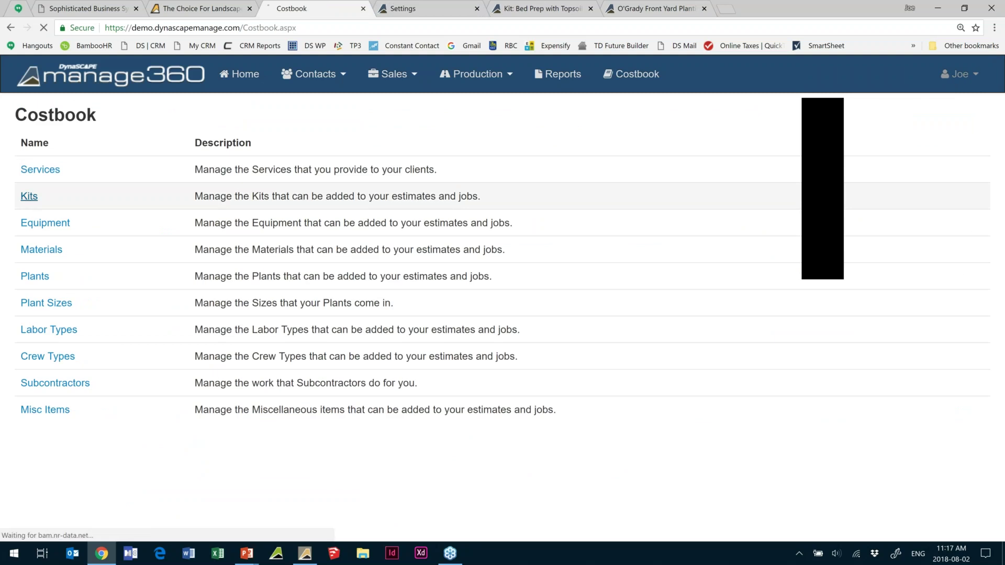
left_click(29, 196)
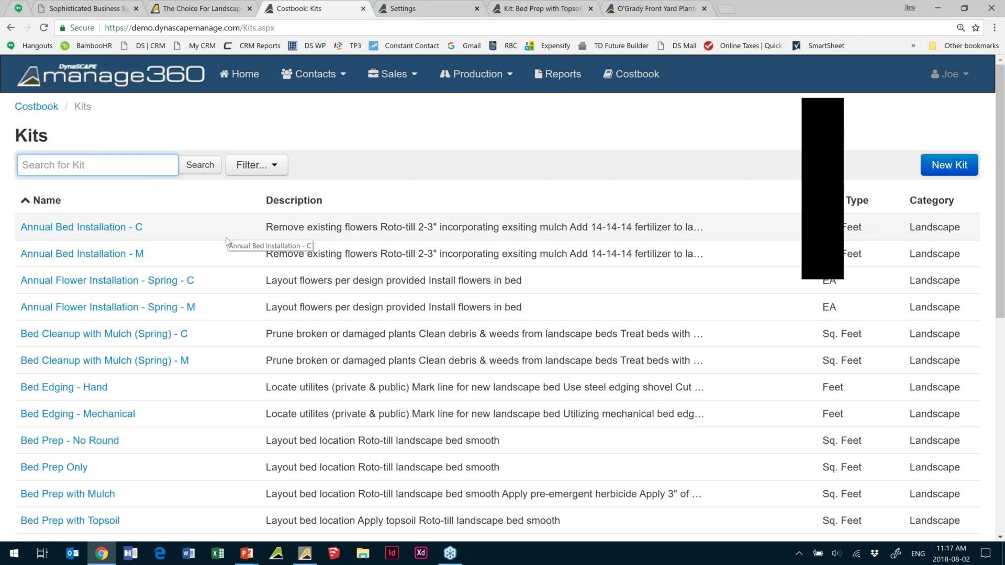
left_click(245, 173)
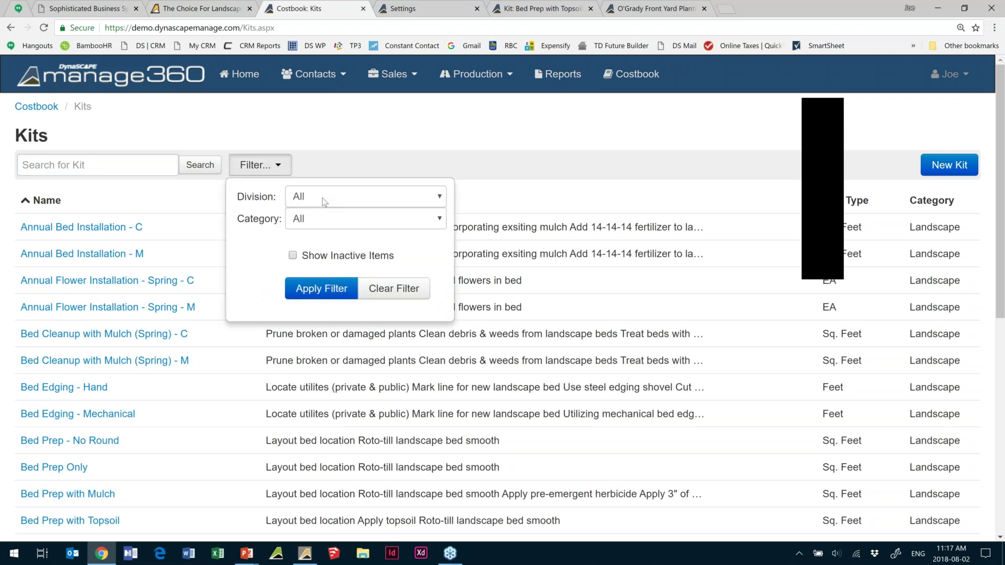
left_click(324, 202)
left_click(324, 238)
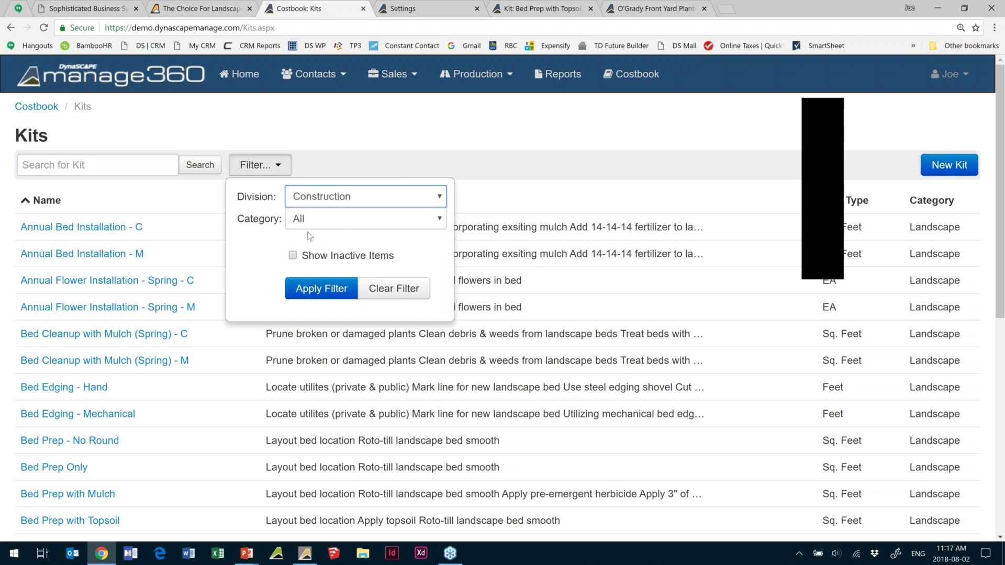
left_click(321, 289)
- Open the kit "Bed Prep with Topsoil and Mulch" and display its items
scroll(262, 389, "down", 1)
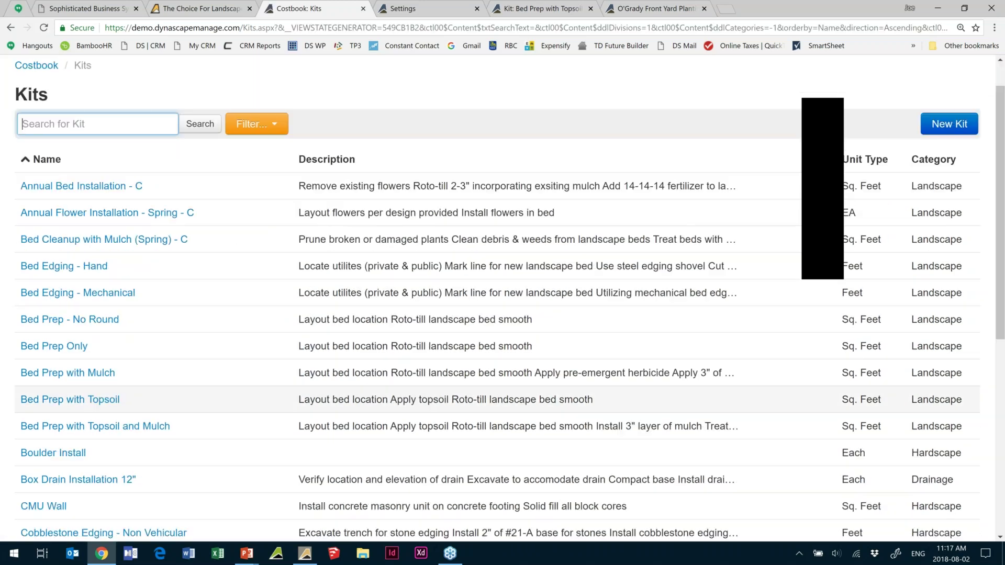
scroll(97, 412, "down", 1)
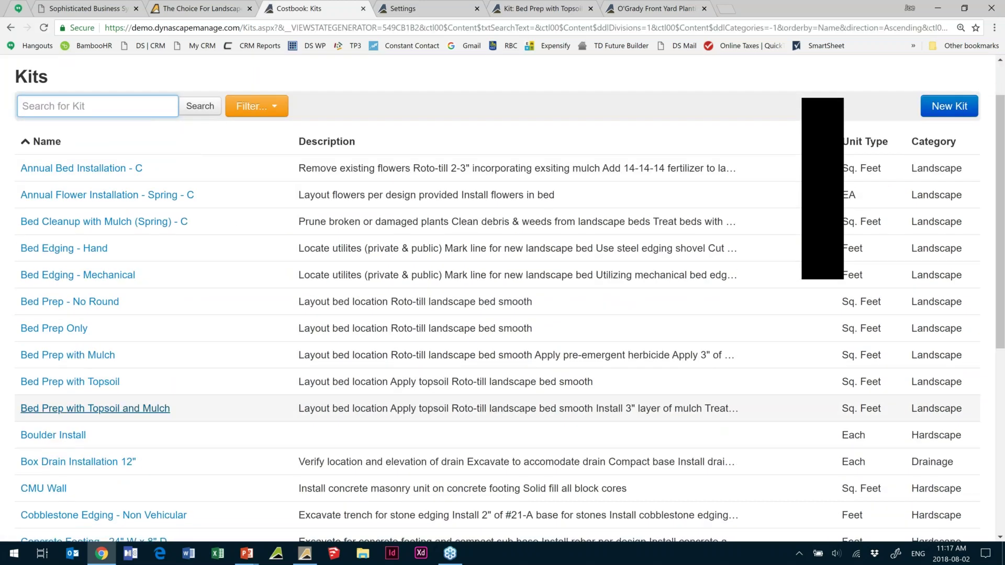
left_click(98, 409)
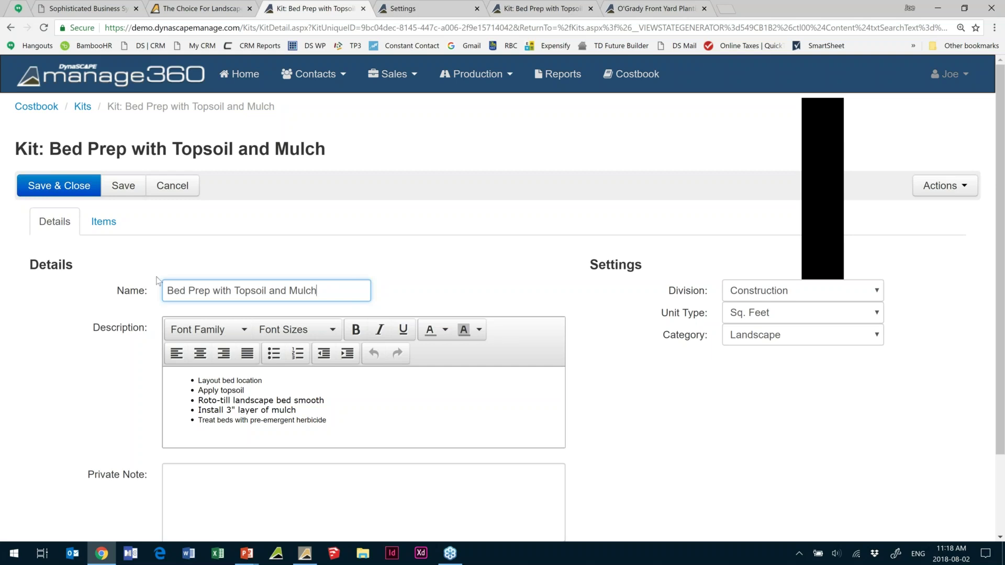
left_click(104, 221)
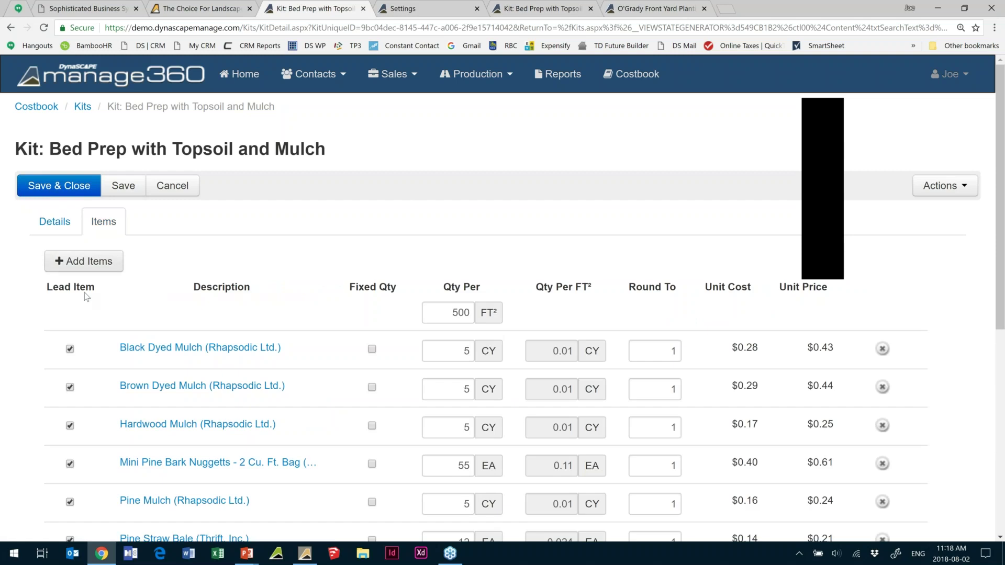
- Examine the kit's lead mulch items, labor, materials and equipment, their quantities per area, and the cost and price totals
scroll(86, 297, "down", 1)
scroll(86, 297, "down", 2)
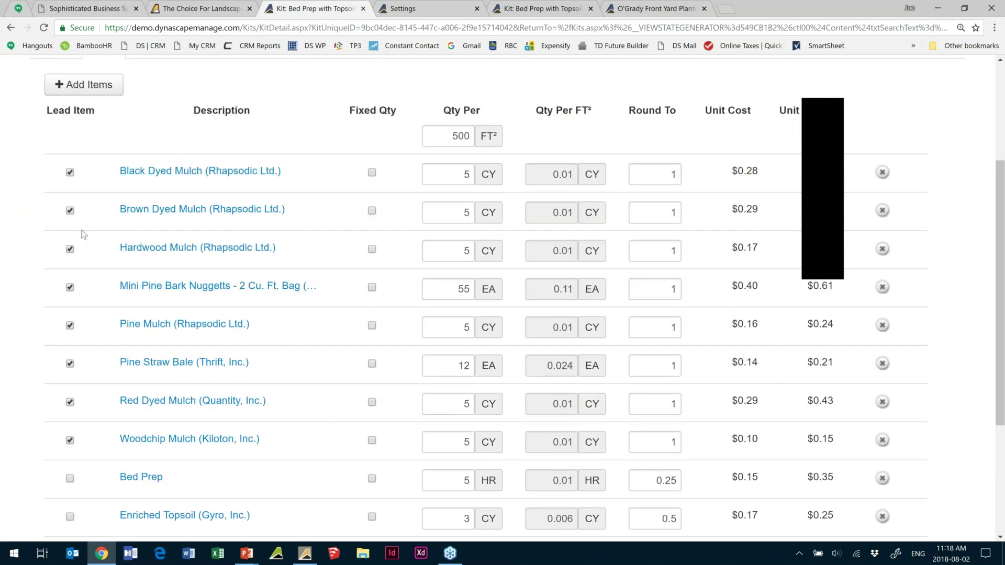
scroll(84, 234, "up", 1)
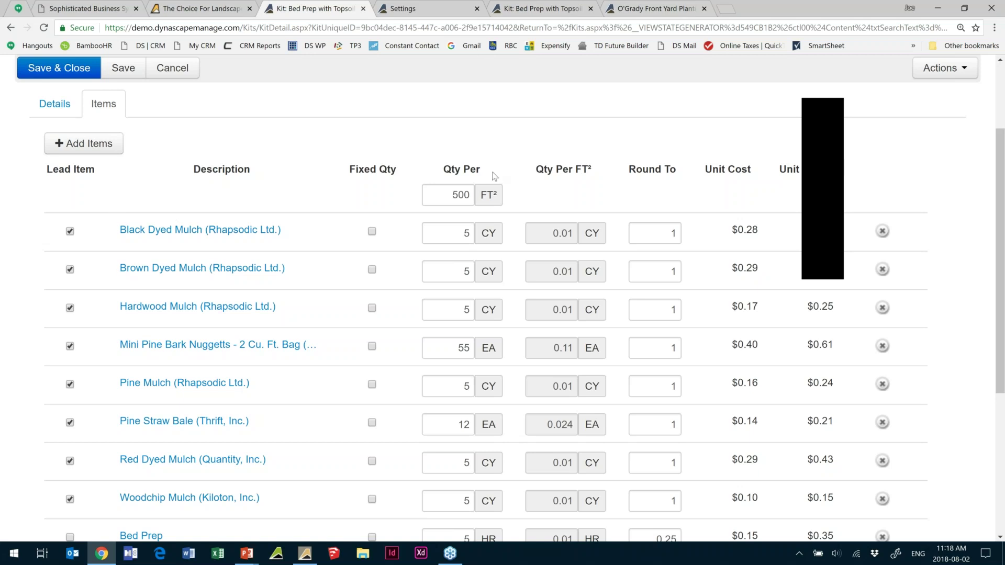
scroll(186, 272, "down", 1)
scroll(185, 272, "down", 3)
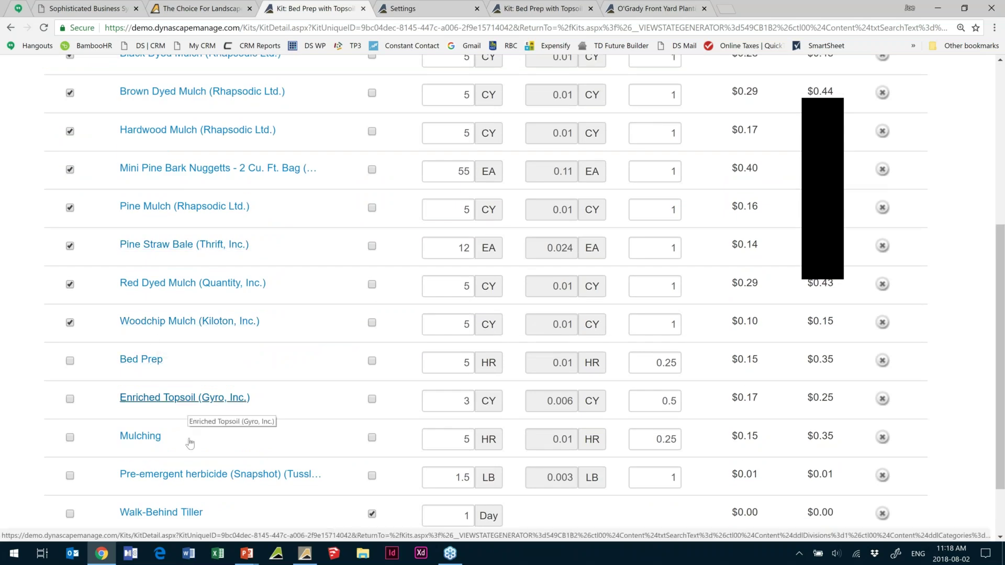
scroll(239, 422, "down", 1)
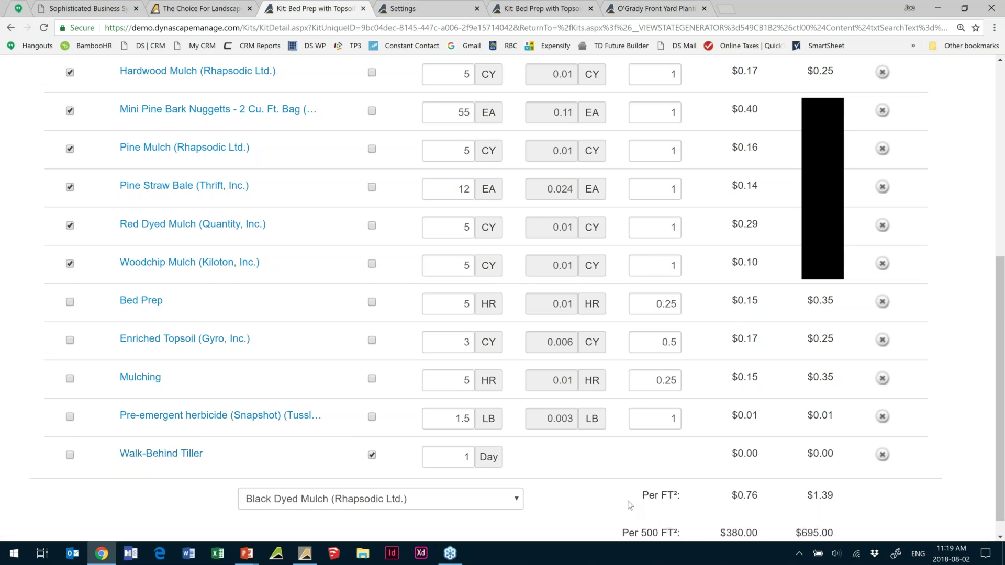
scroll(631, 505, "down", 1)
scroll(629, 505, "up", 7)
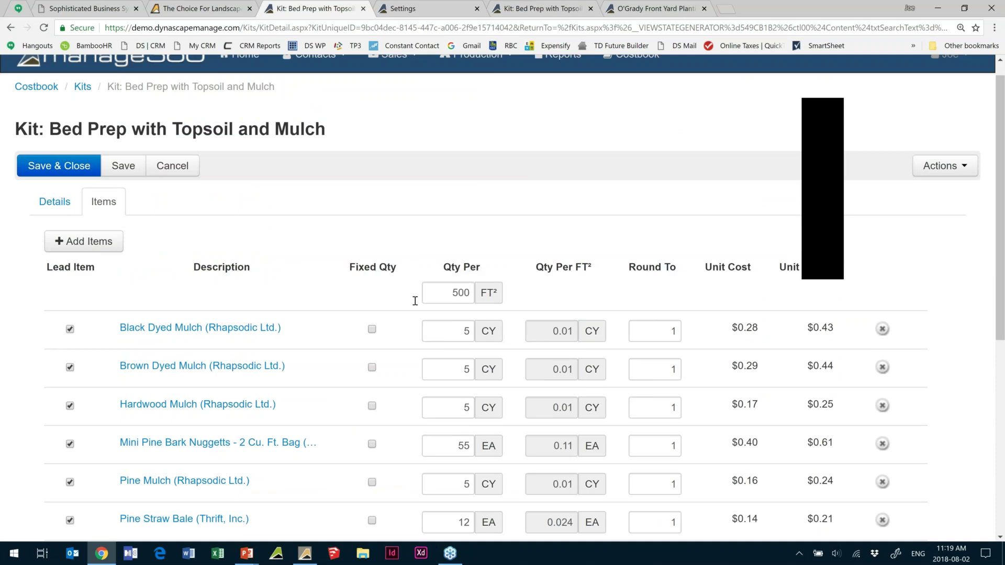
scroll(235, 378, "down", 2)
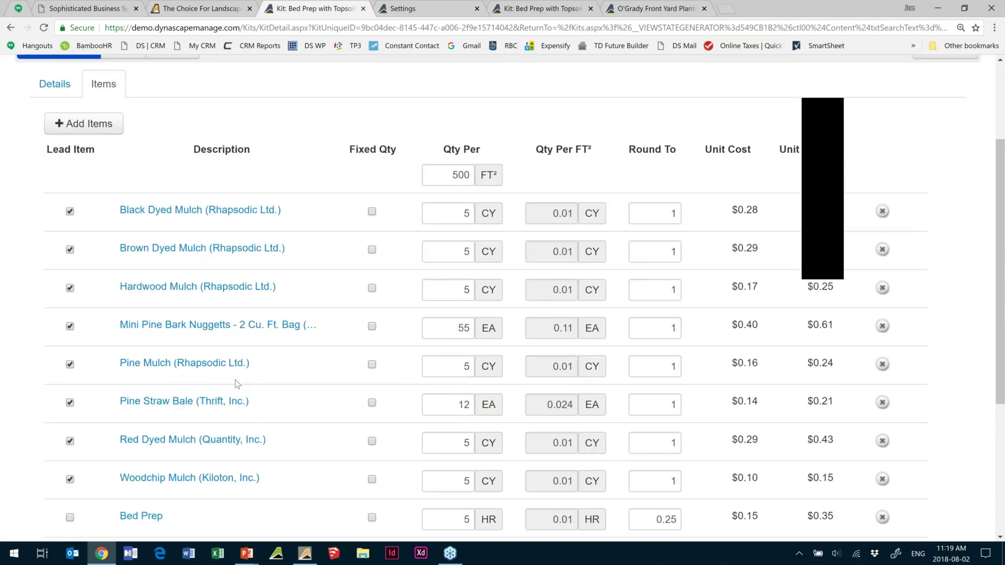
scroll(235, 379, "down", 5)
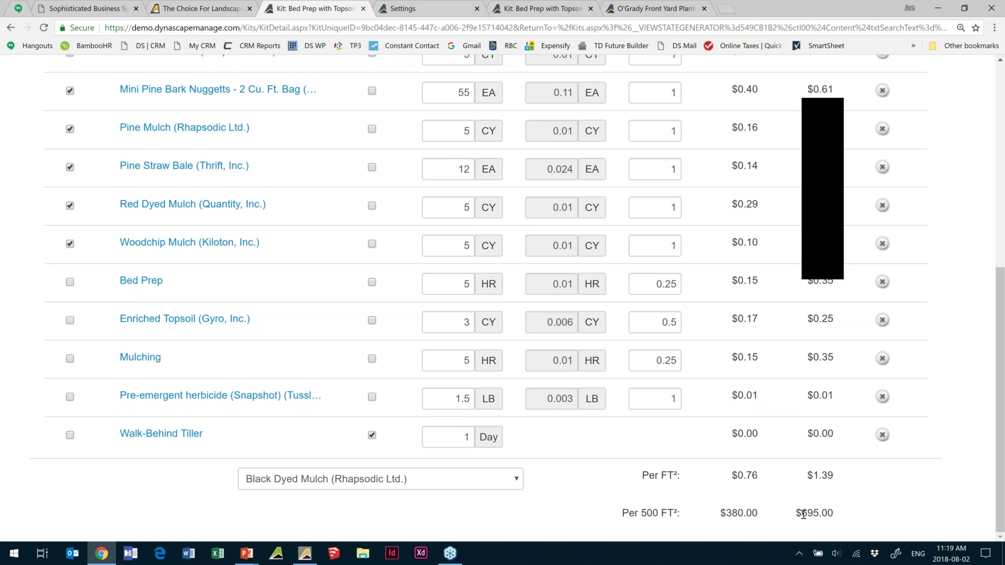
scroll(415, 370, "up", 7)
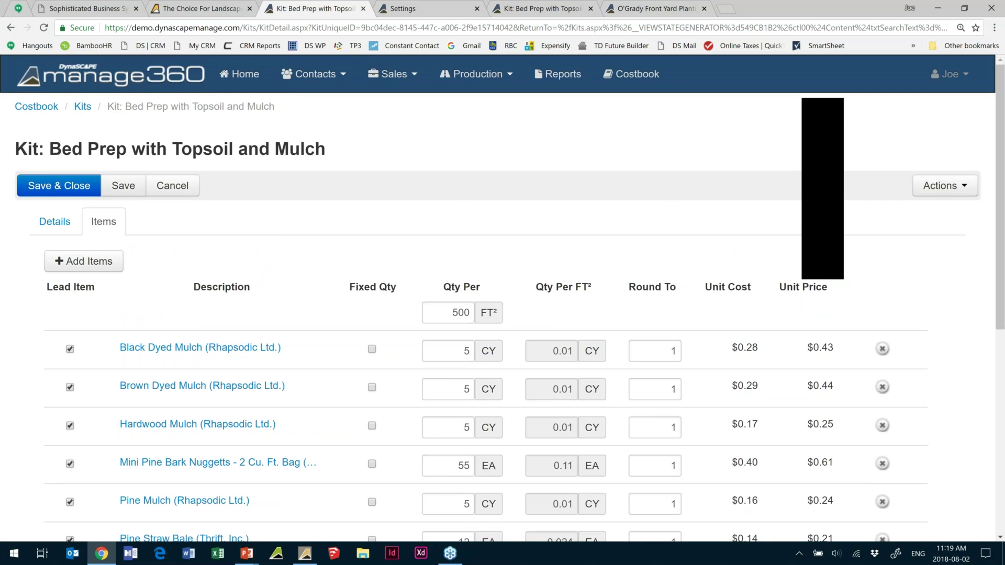
- Review the kit's available actions and browse the labor types, plants, materials and equipment that can be added to it
left_click(927, 187)
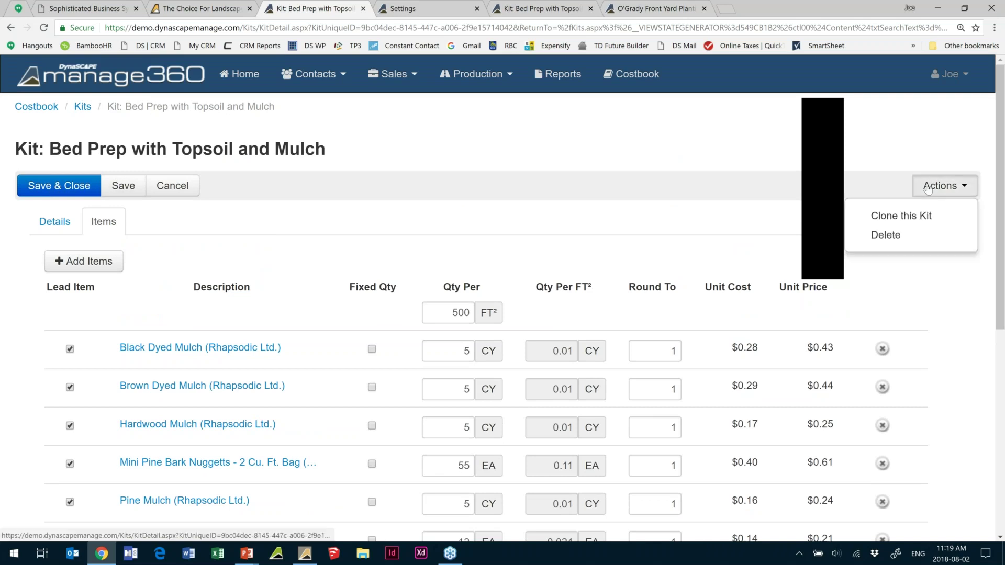
left_click(354, 255)
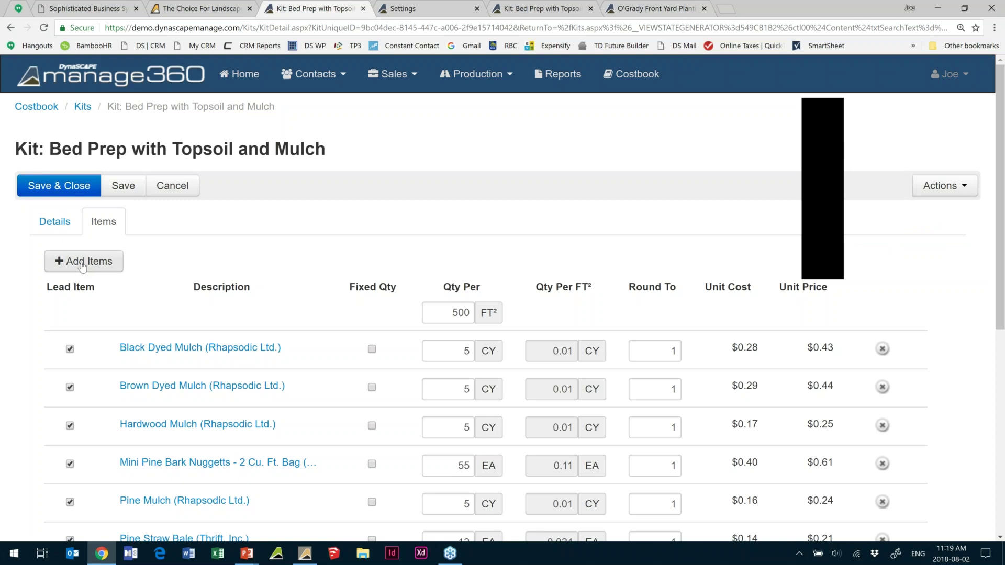
left_click(101, 266)
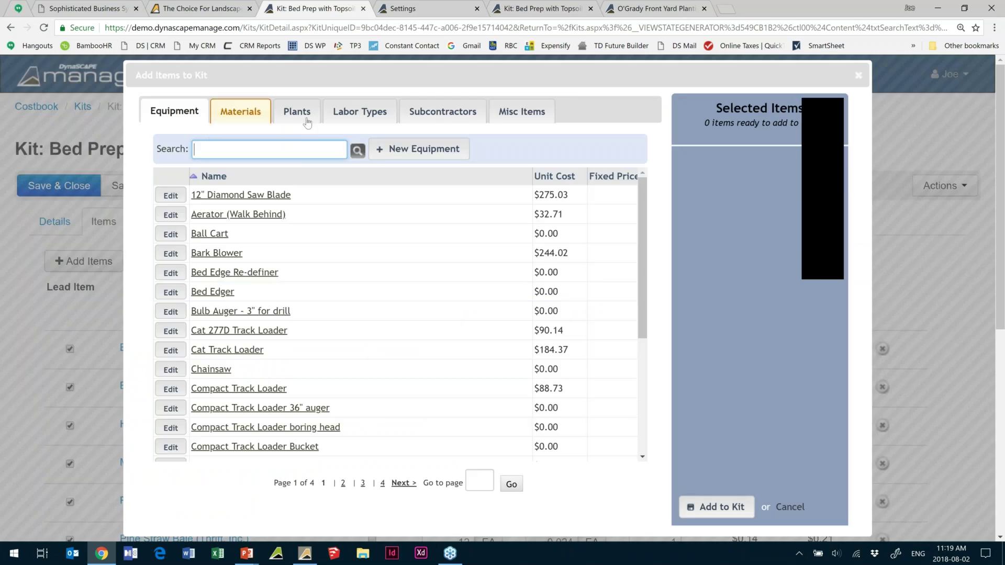
left_click(358, 120)
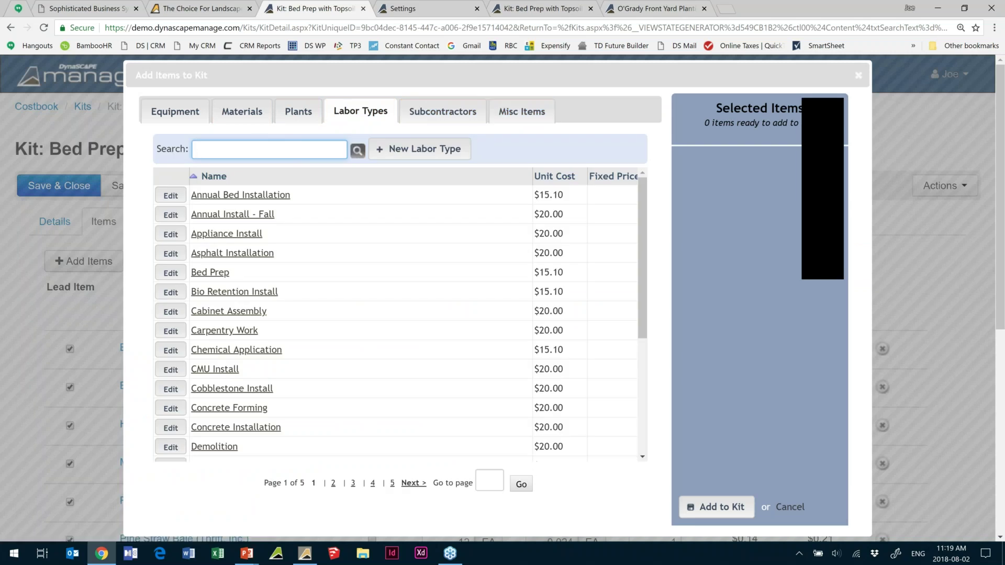
left_click(297, 116)
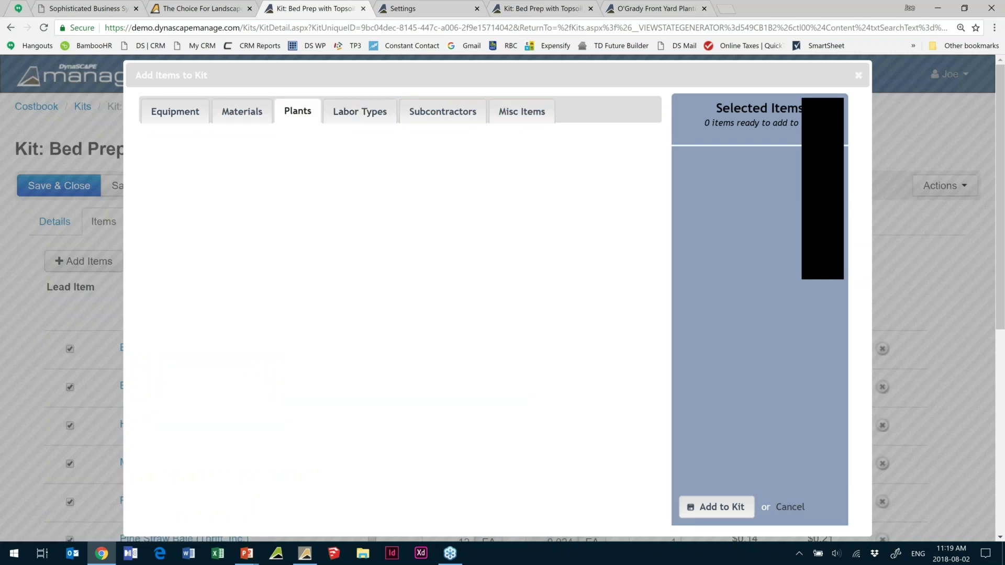
left_click(241, 111)
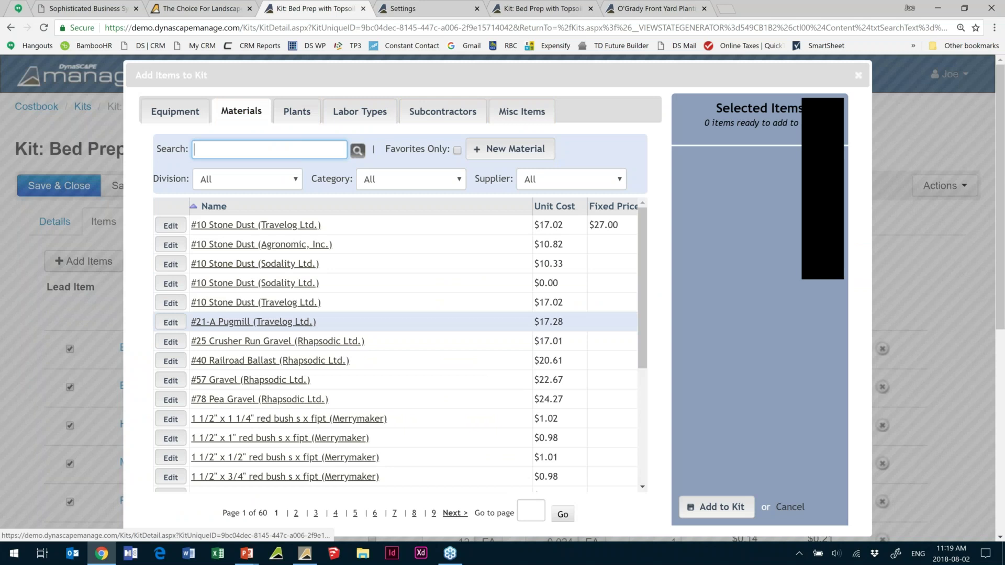
left_click(175, 111)
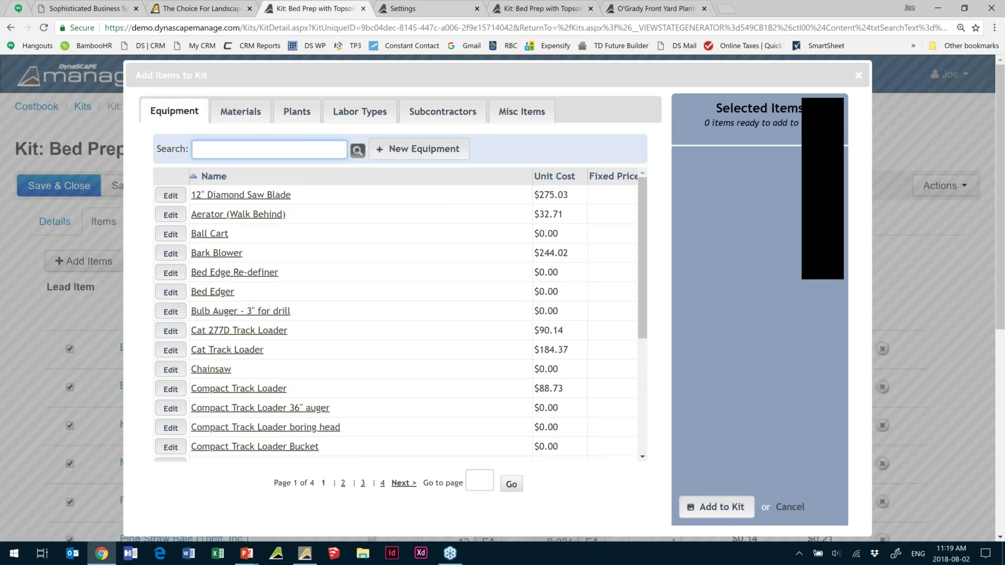
left_click(858, 76)
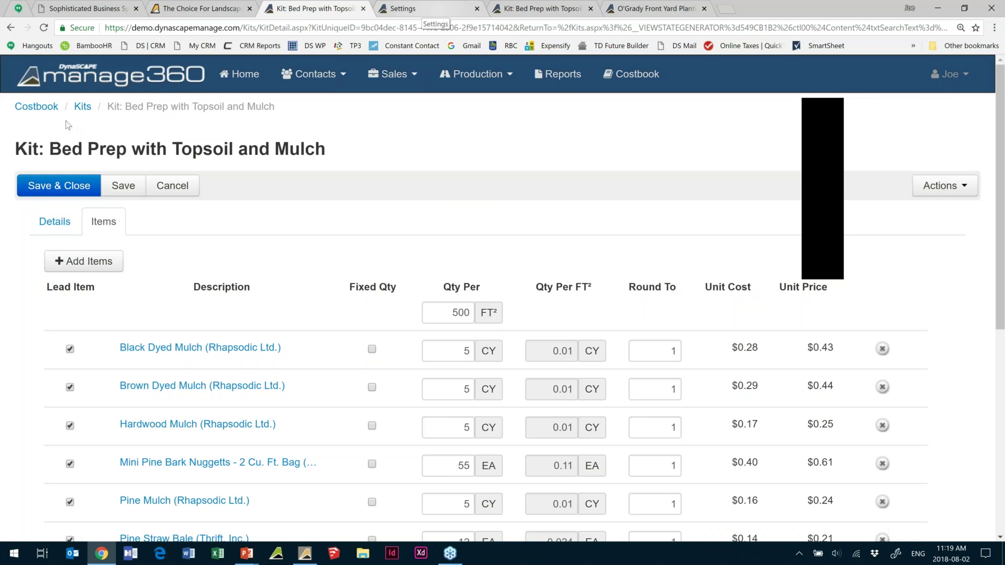
- Go back to the costbook, open the Labor Types list and look through its divisions and default crew types
left_click(38, 106)
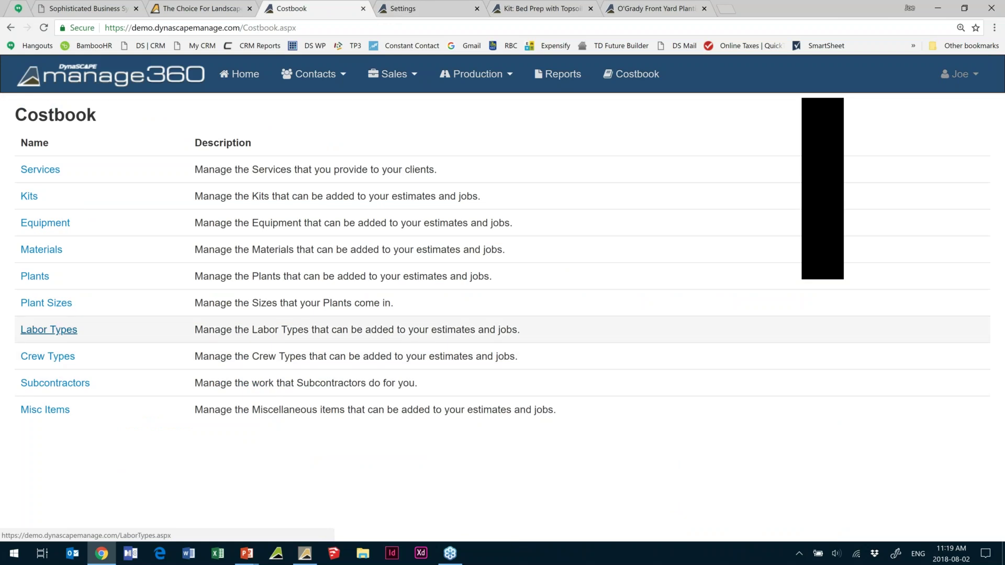
left_click(48, 330)
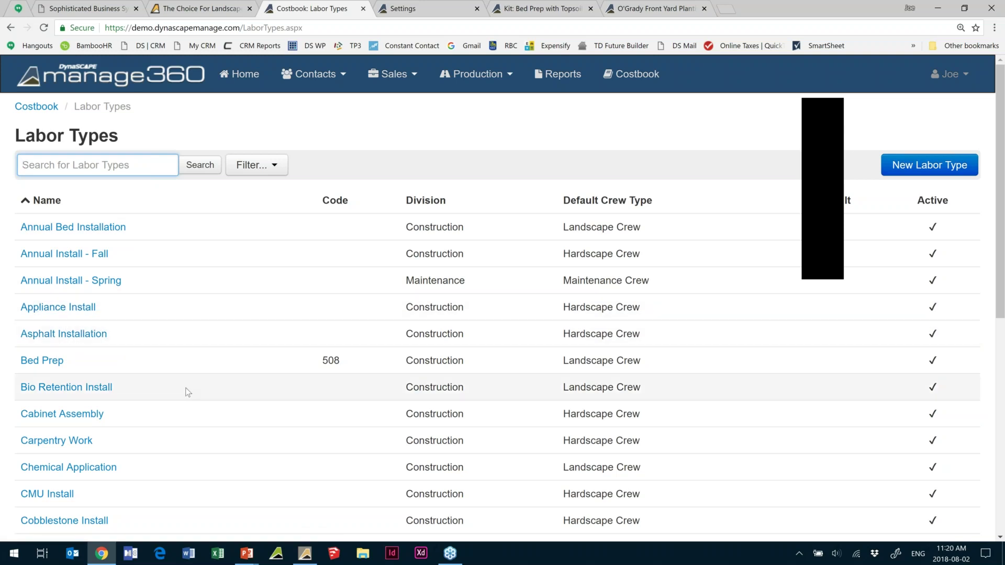
scroll(181, 388, "down", 1)
scroll(177, 385, "down", 5)
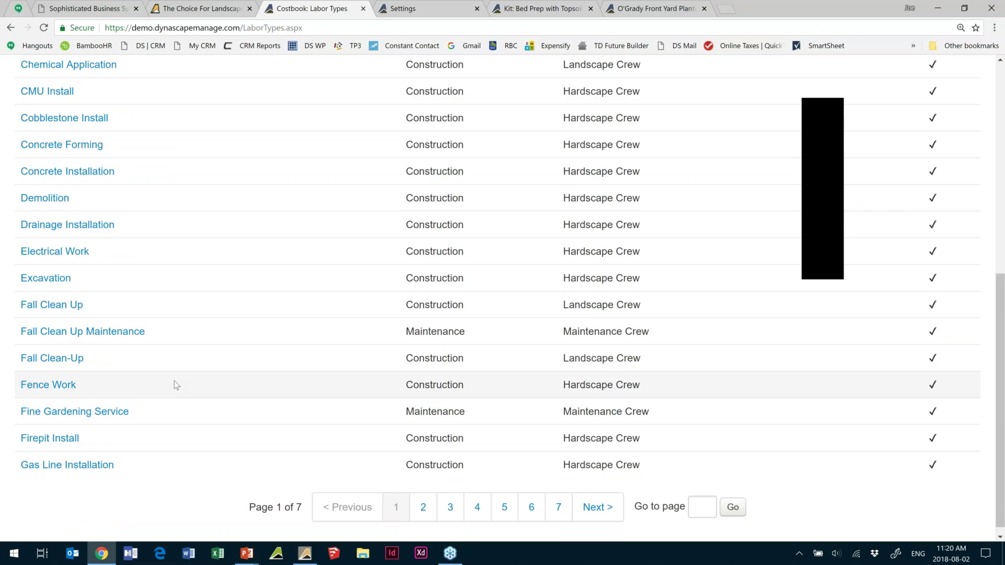
- Return to the costbook, open the Crew Types list and examine each crew's average wage, labor burden and total cost
scroll(177, 385, "up", 5)
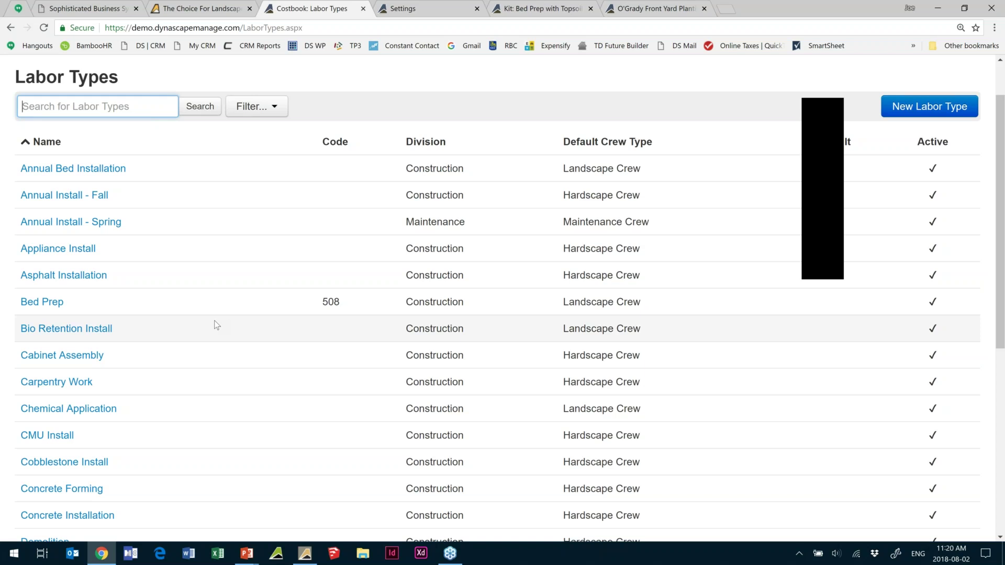
scroll(215, 320, "up", 2)
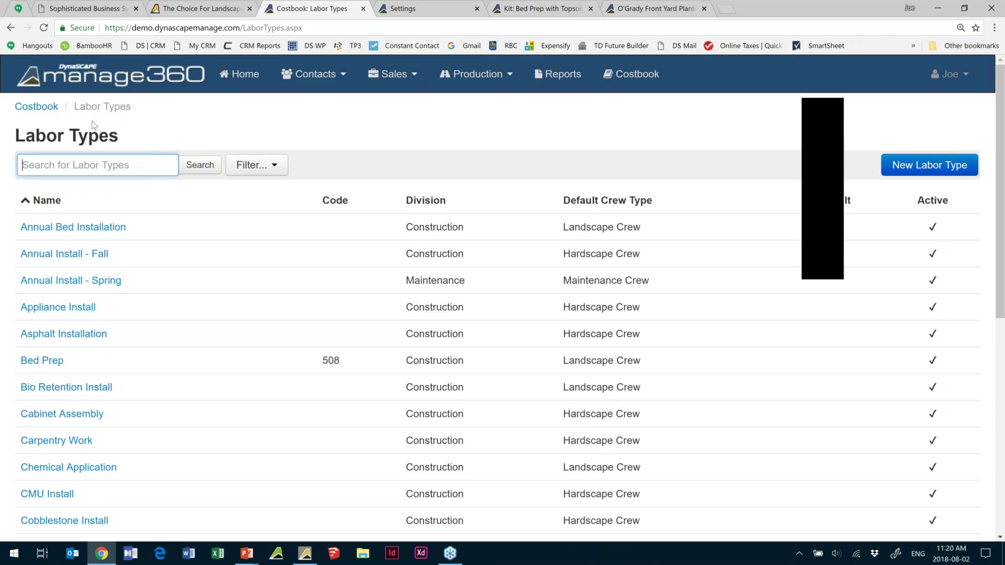
left_click(178, 166)
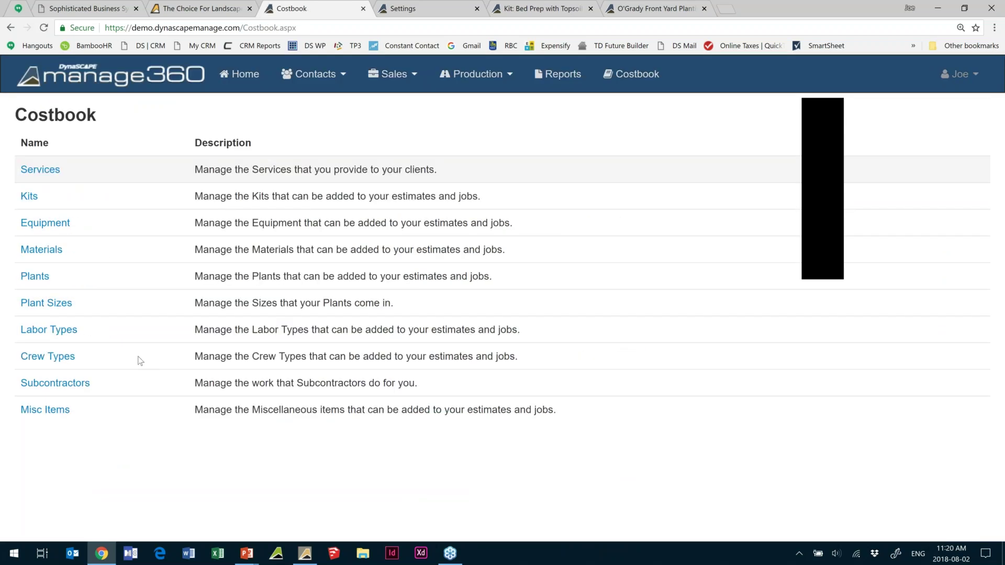
left_click(47, 357)
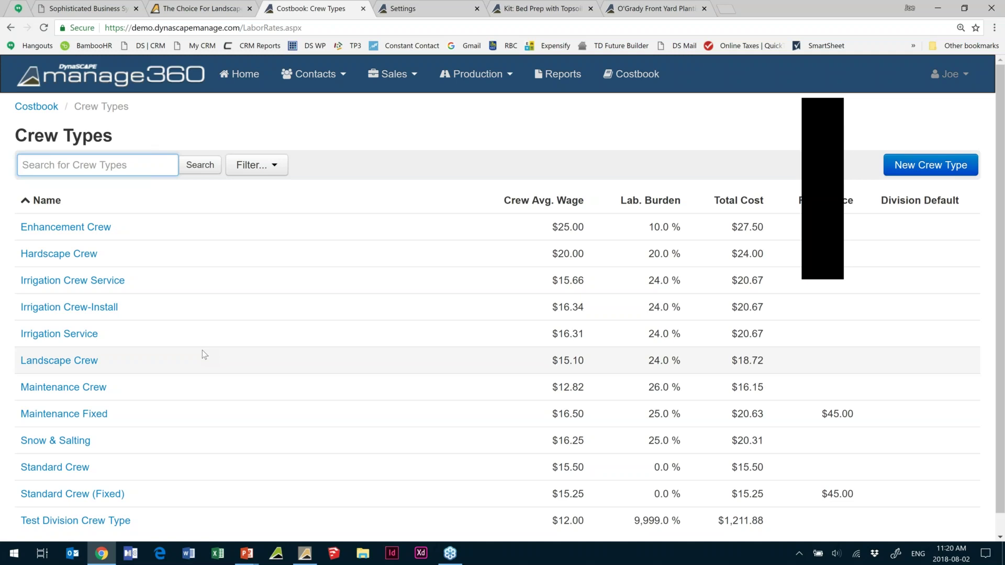
scroll(224, 439, "down", 1)
scroll(224, 440, "down", 1)
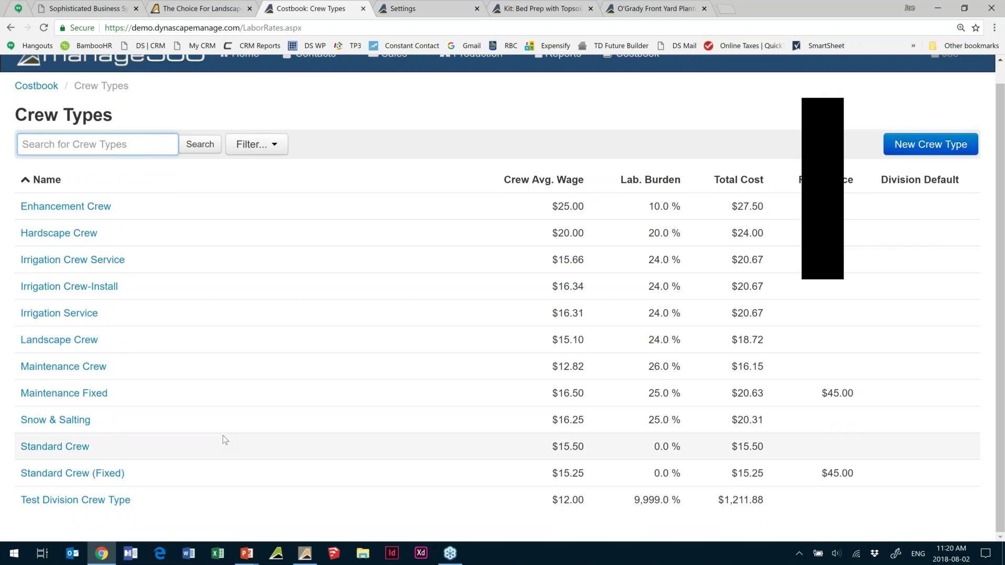
scroll(254, 343, "up", 1)
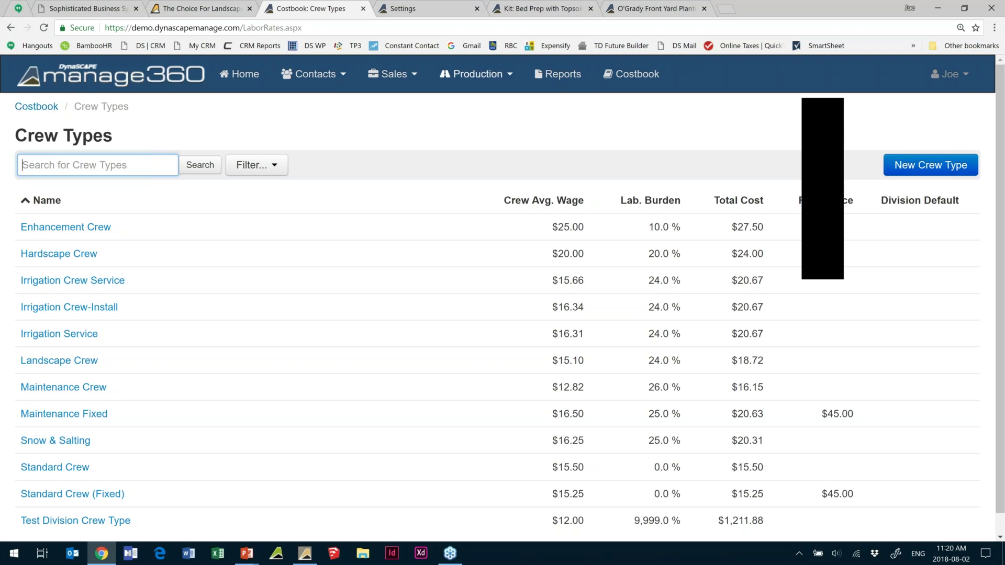
- Show the items of the front yard planting estimate and switch to the drawing in DynaSCAPE Design
left_click(643, 11)
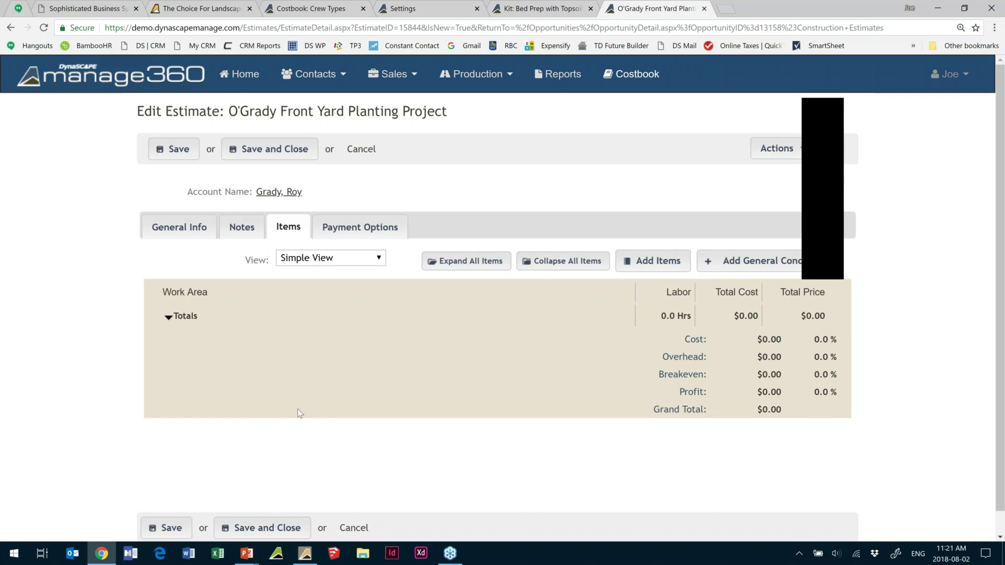
mouse_move(307, 558)
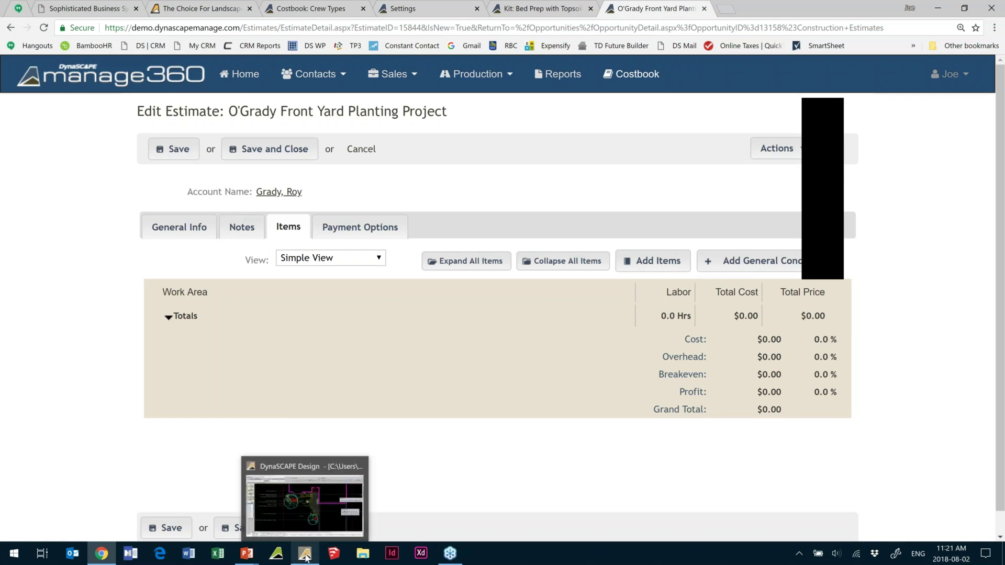
left_click(305, 500)
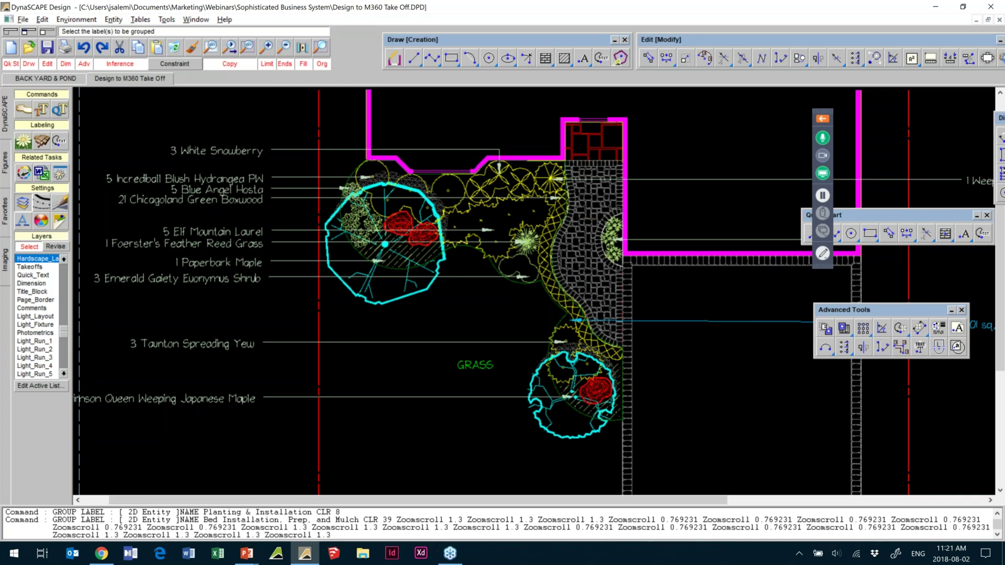
- Open Softscape Labeling and check the plant label settings, including the My Plants location linked to Manage360
left_click(23, 142)
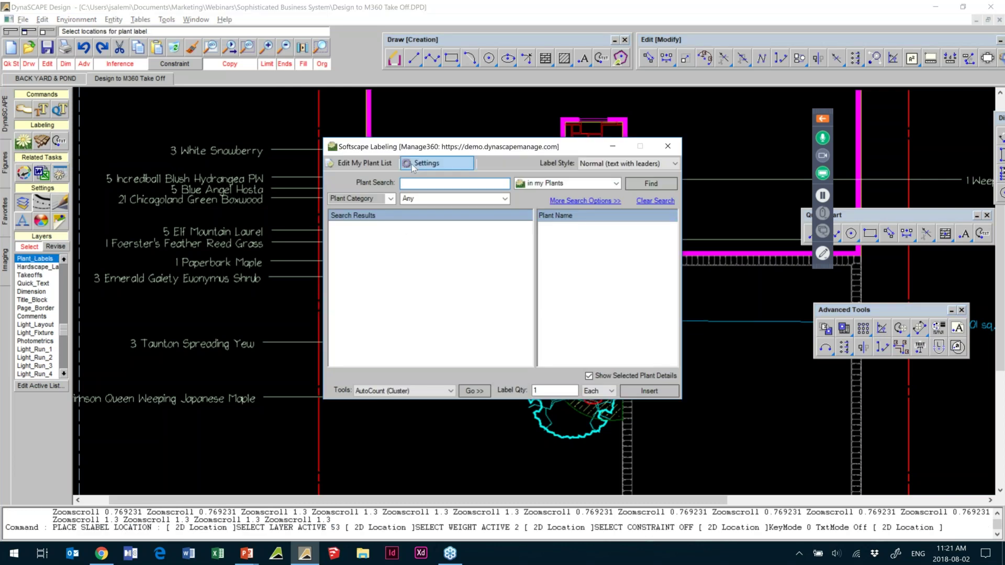
left_click(412, 166)
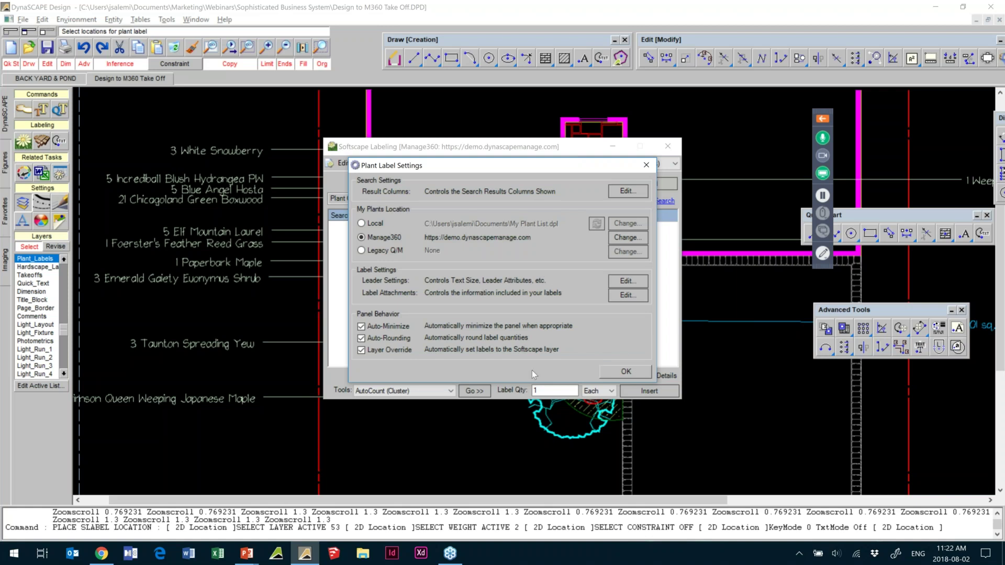
left_click(626, 372)
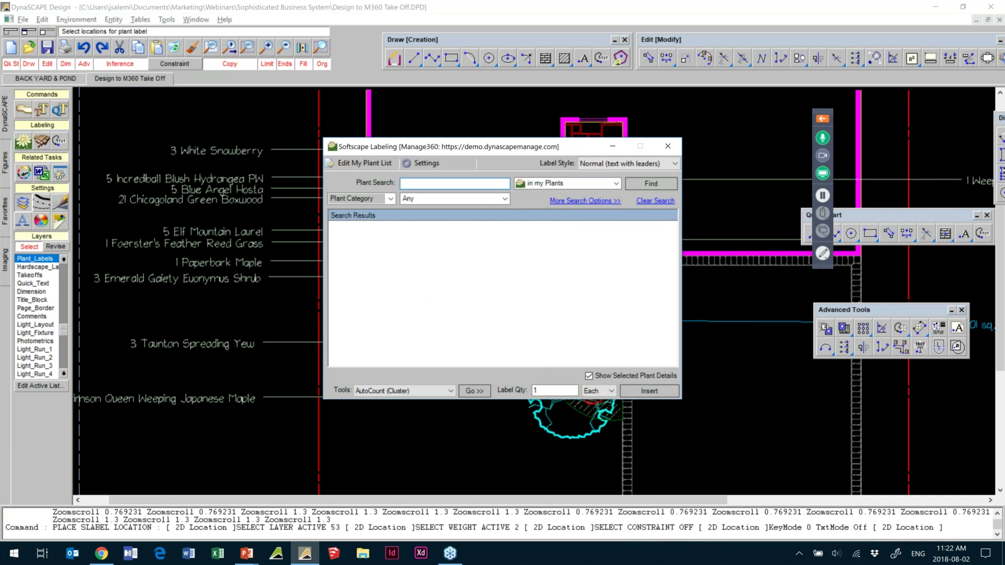
- Search my plants for "winter gem", select the 30-36" H (B&C) Winter Gem Boxwood, and cancel the plant label
type("winter gem")
key("Return")
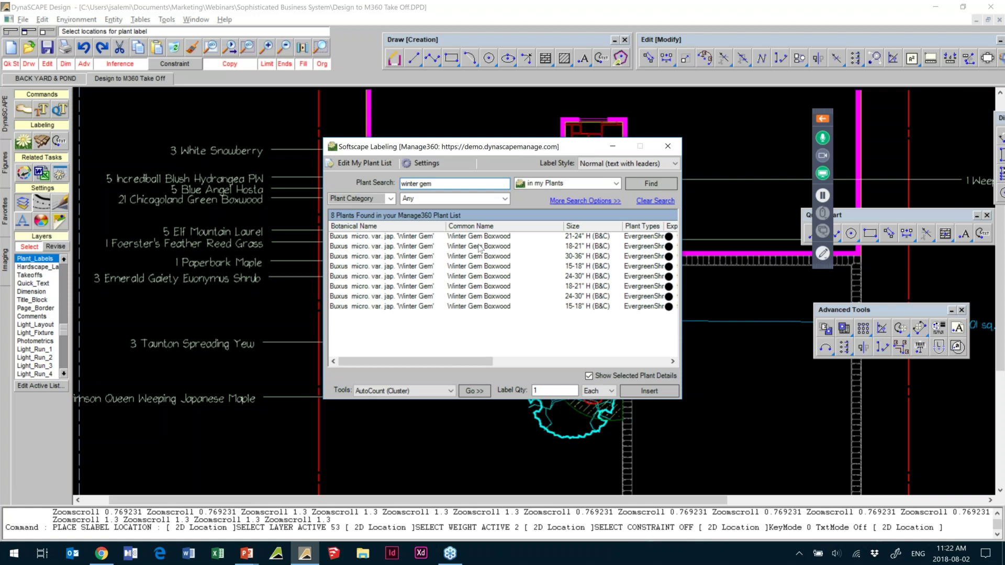
left_click(479, 255)
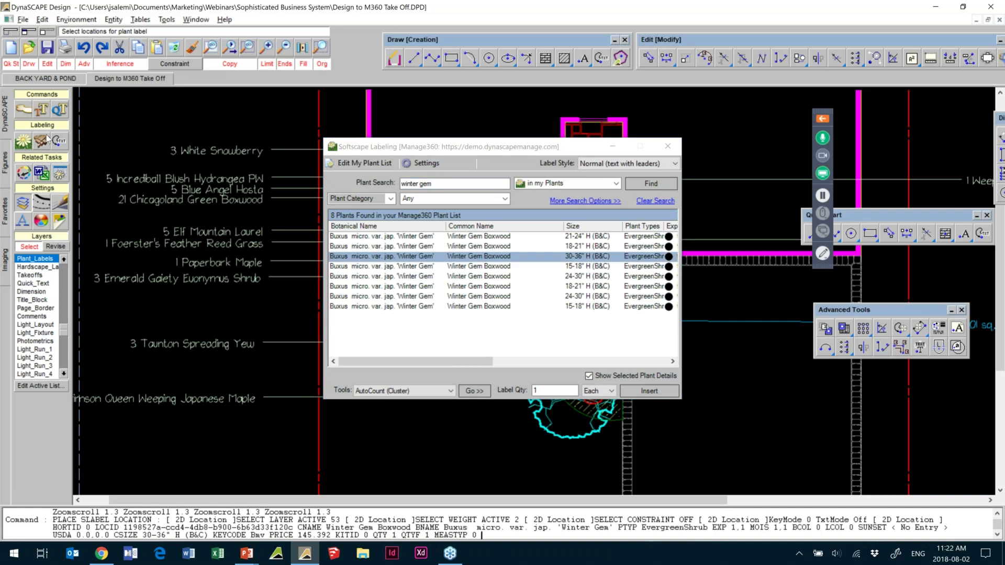
key("Escape")
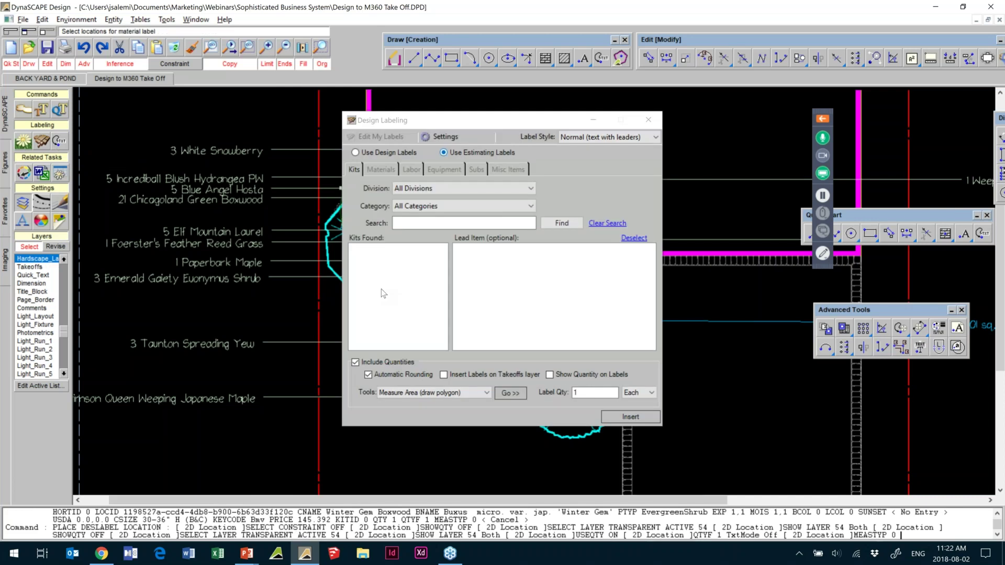
- Check the Design Labeling link settings, and list the Construction division's kits with "Bed Prep with Topsoil and Mulch" selected to show its lead items
left_click(445, 137)
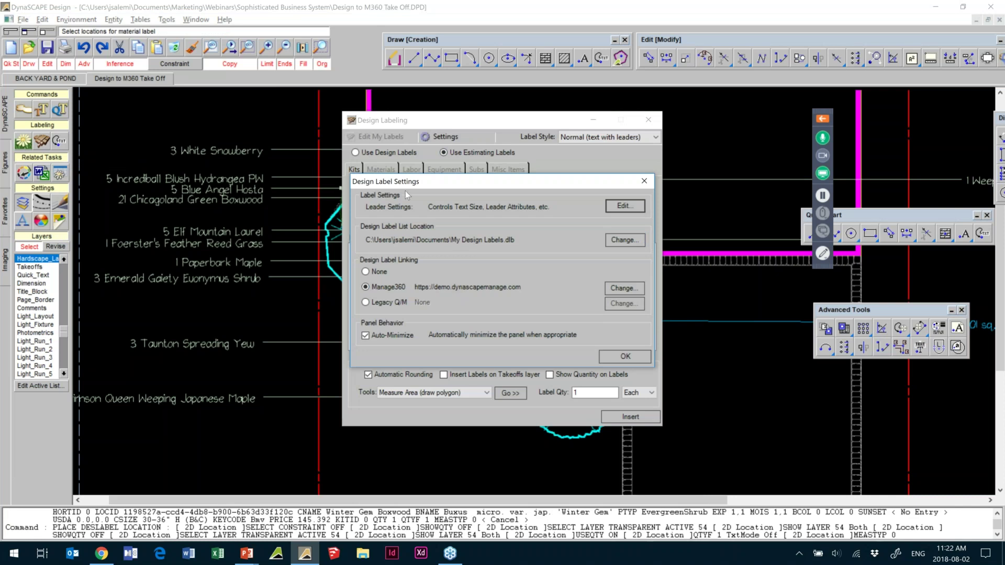
left_click(644, 181)
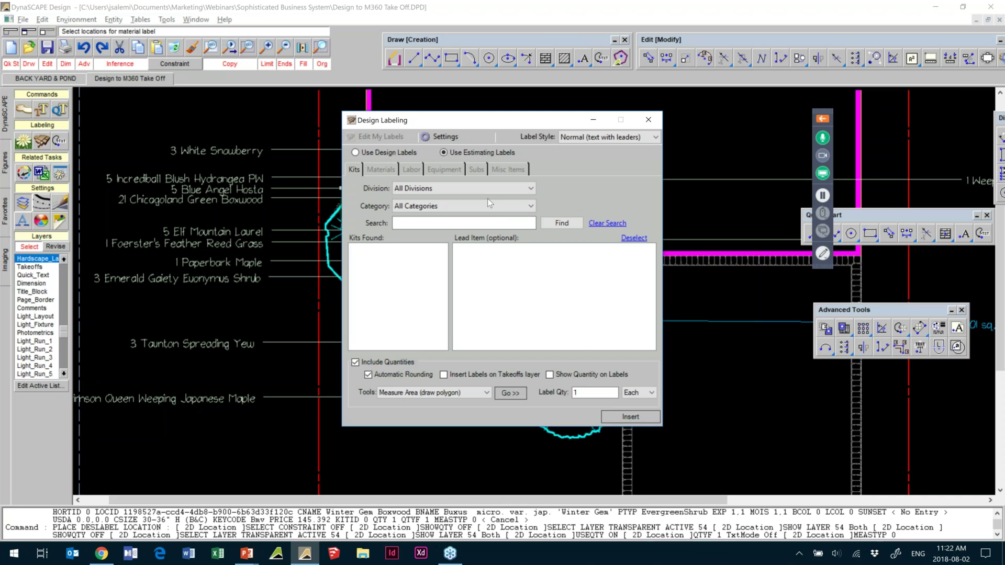
left_click(485, 189)
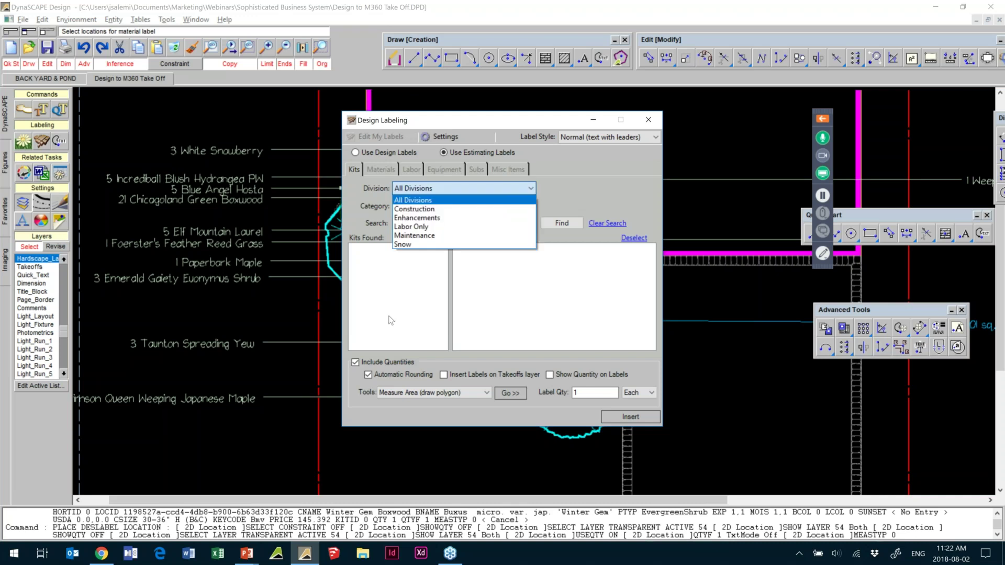
left_click(414, 209)
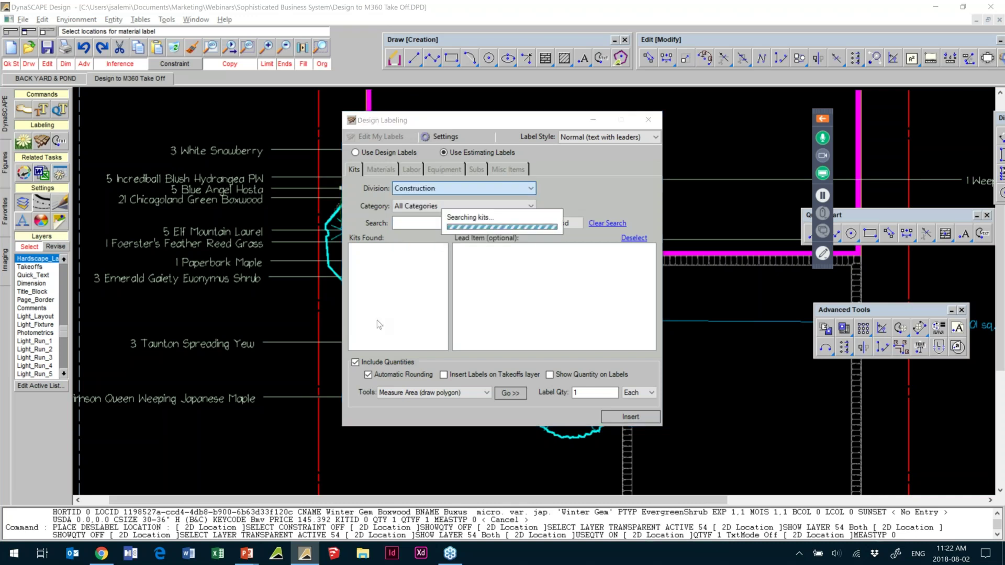
left_click(432, 319)
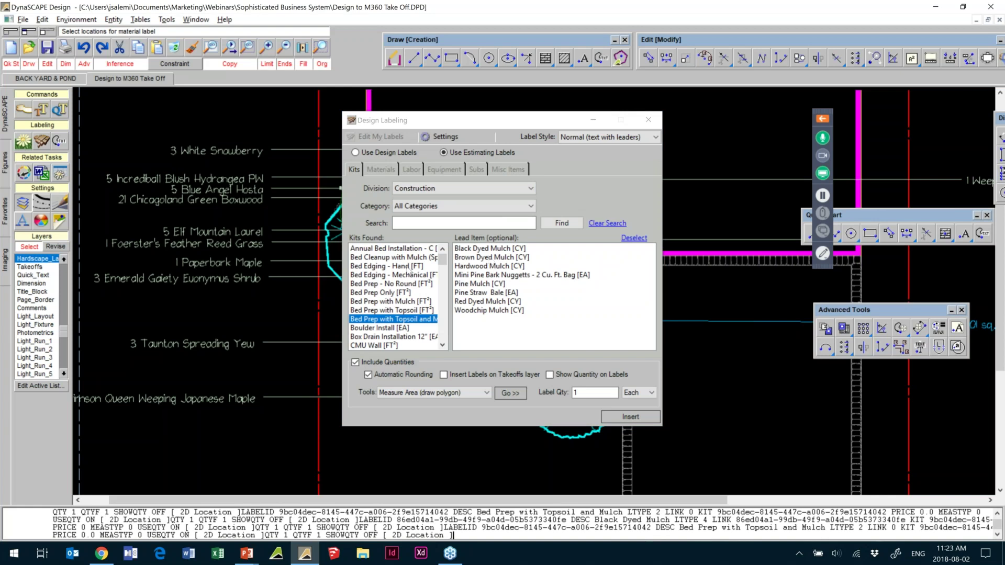
- Compare the kit's lead mulch items in Manage360 with those offered in DynaSCAPE Design, and close Design Labeling
key("alt+Tab")
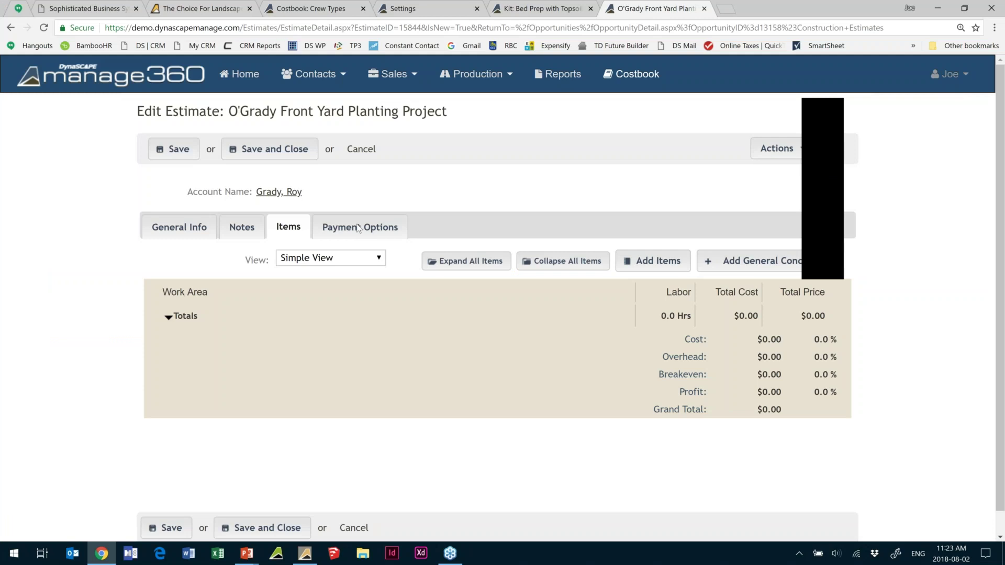
key("ctrl+shift+Tab")
scroll(515, 313, "down", 4)
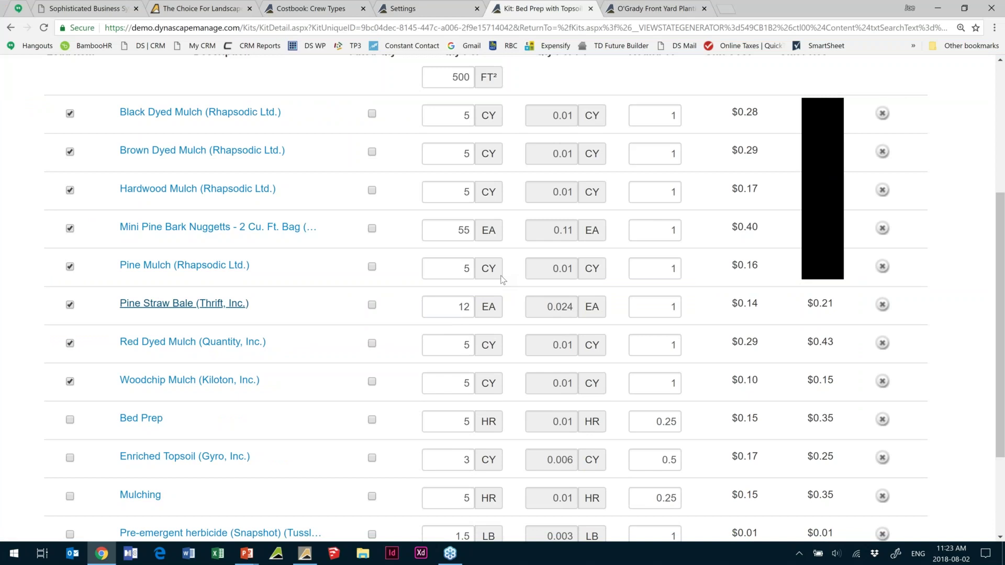
key("alt+Tab")
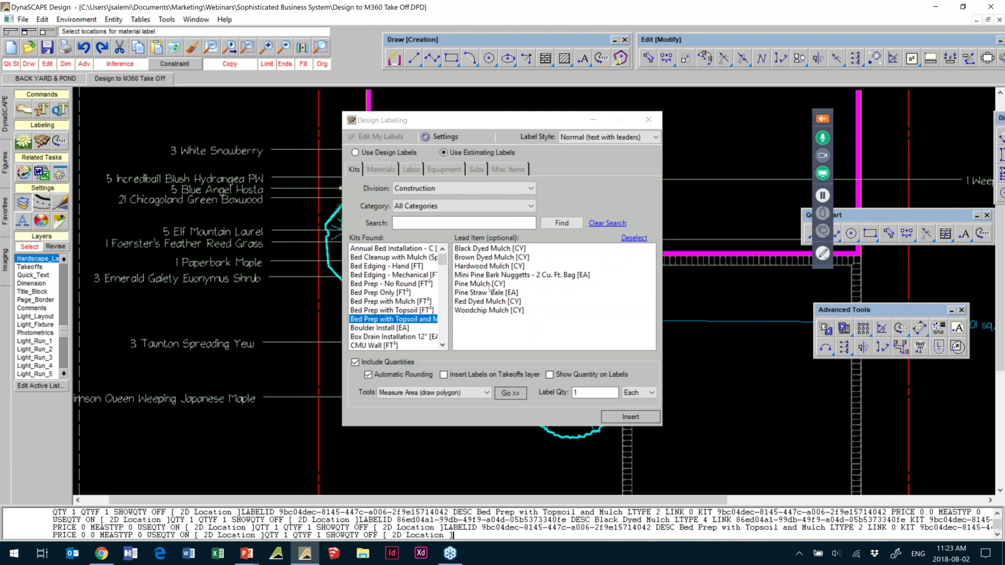
key("Escape")
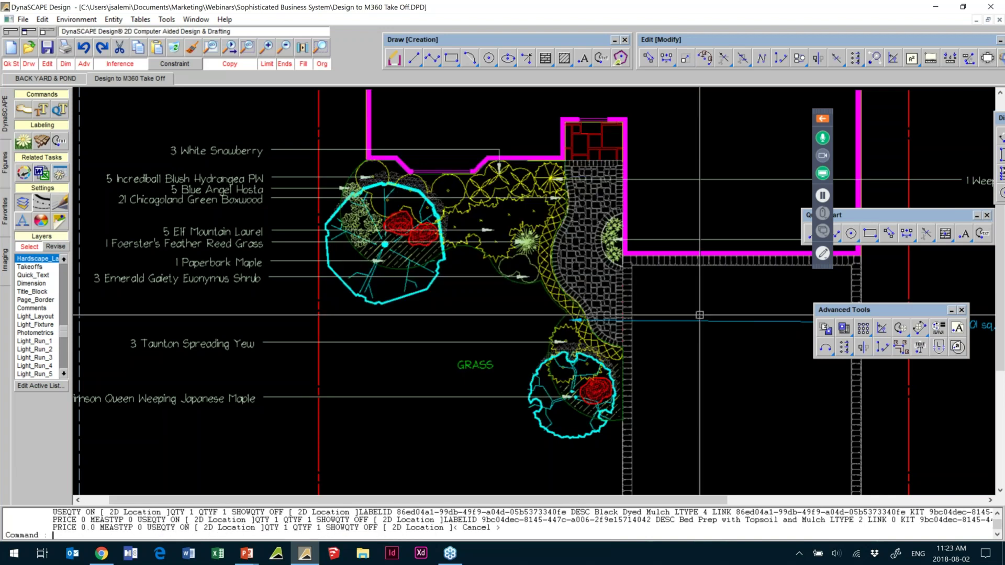
- Examine the planting bed outline and its "Bed Prep with Topsoil and Mulch" label in the drawing, and clear the selection
left_click_drag(700, 315, 357, 308)
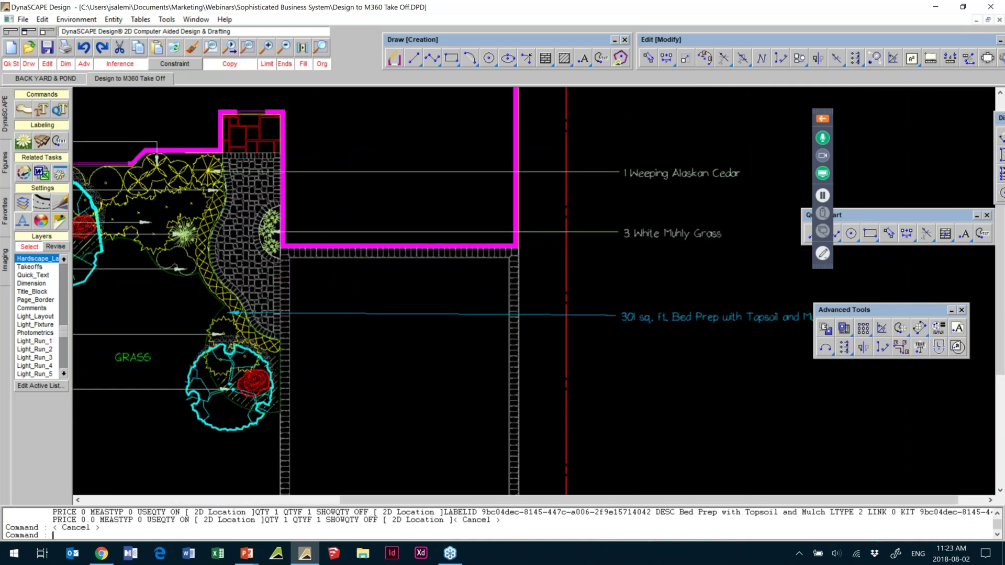
left_click(174, 241)
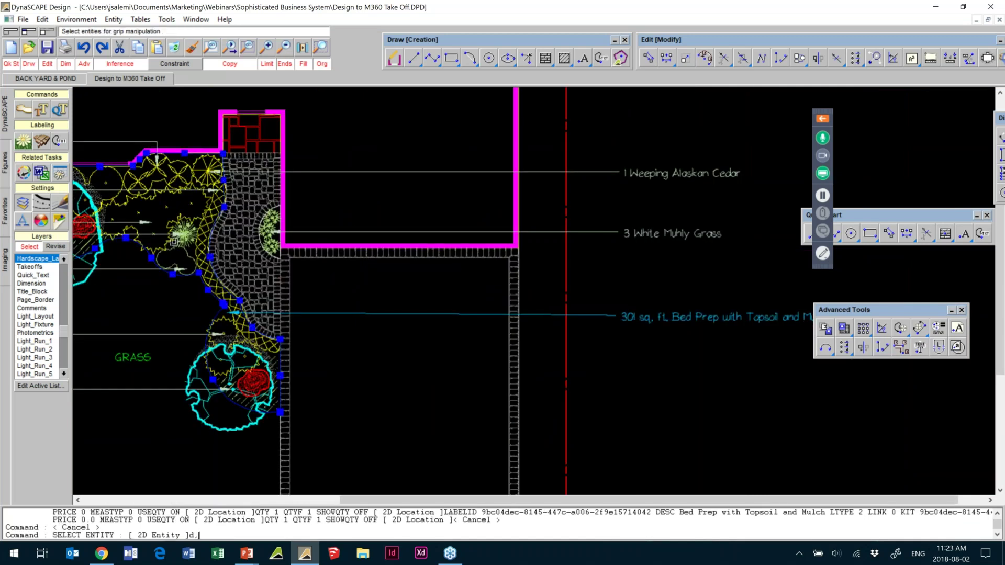
left_click_drag(191, 195, 369, 215)
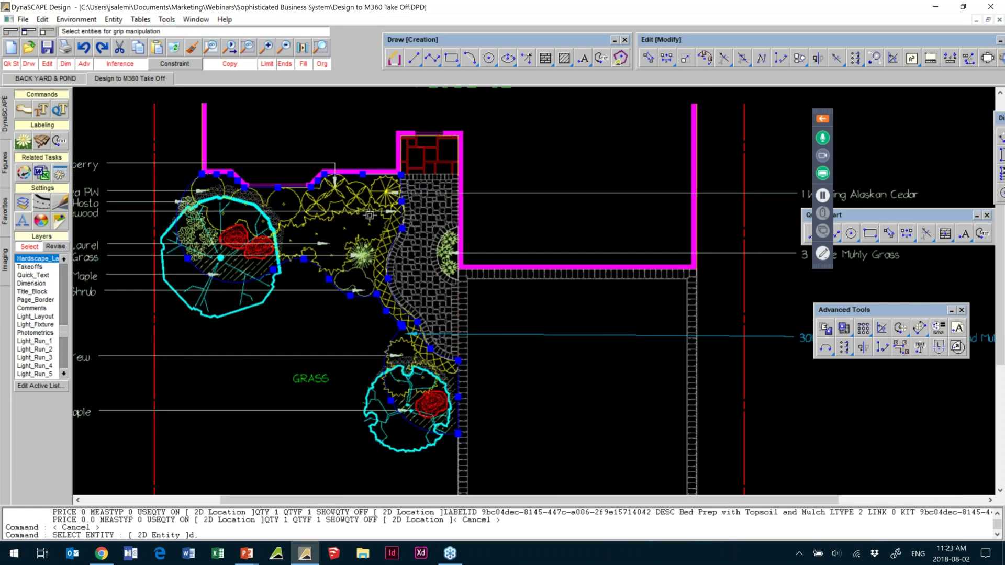
left_click_drag(369, 215, 255, 210)
left_click_drag(694, 338, 537, 328)
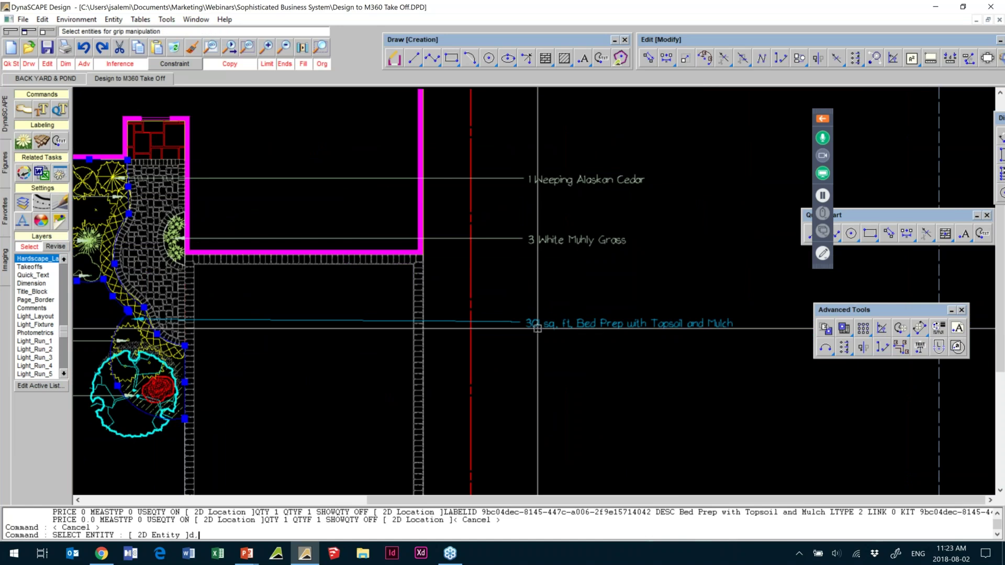
scroll(537, 328, "up", 1)
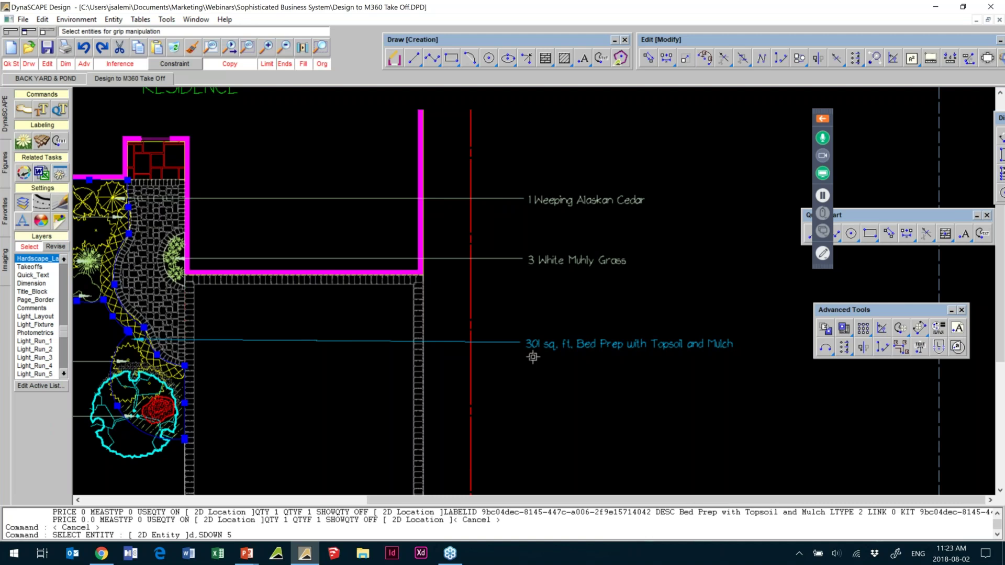
scroll(532, 357, "down", 2)
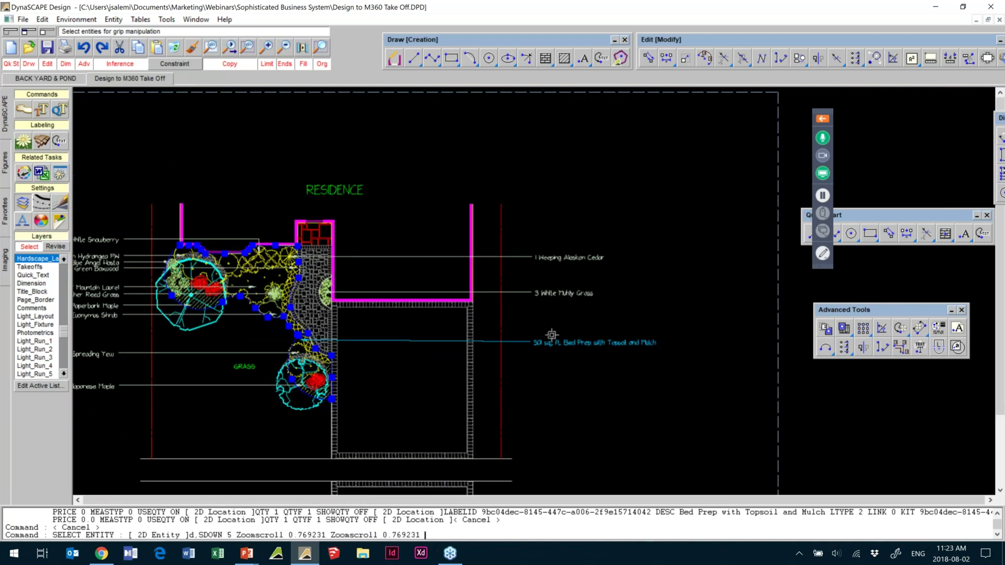
middle_click(415, 298)
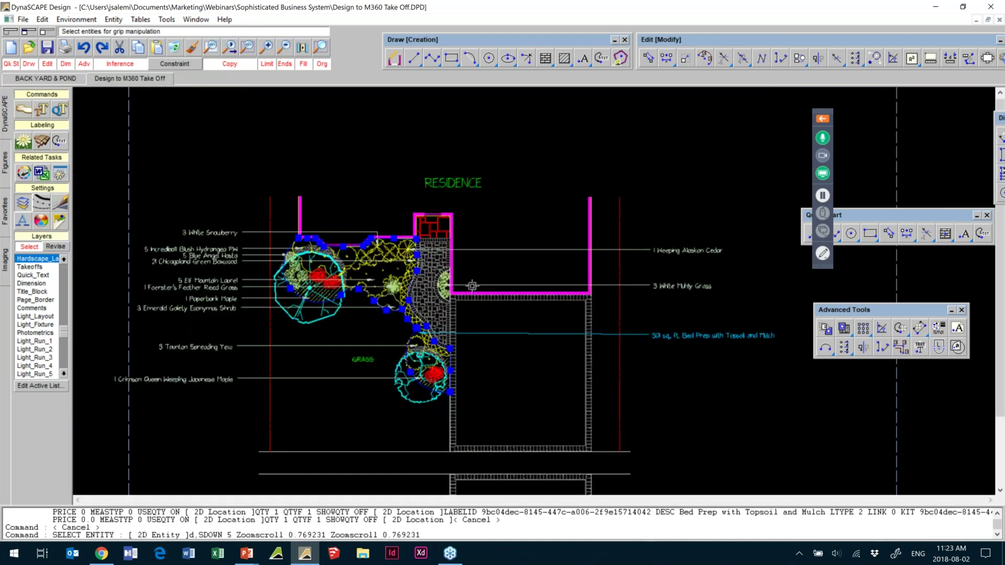
left_click(472, 285)
key("Escape")
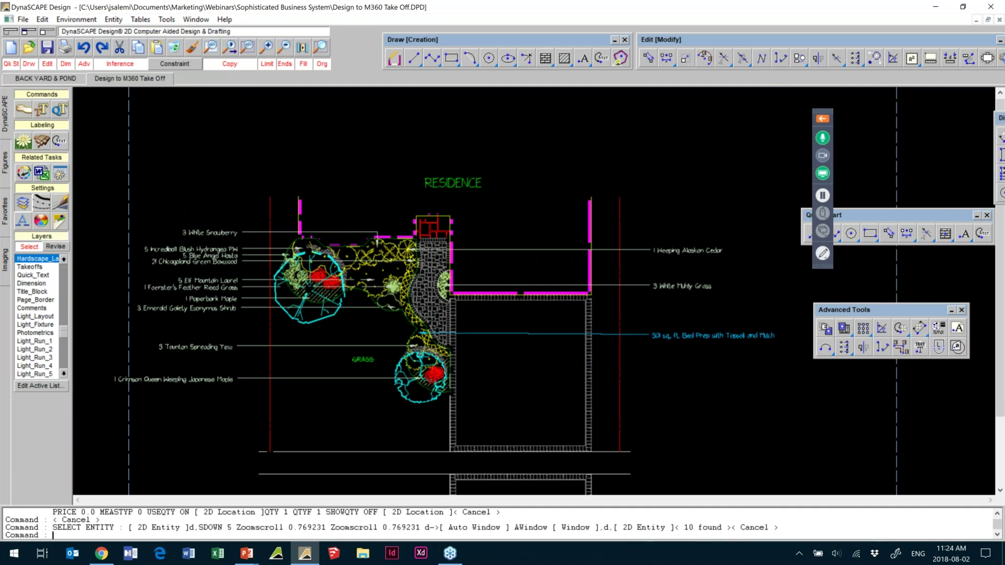
- Open the quotation groups and view the label colors of "Bed Installation, Prep, and Mulch" and "Planting & Installation"
left_click(23, 173)
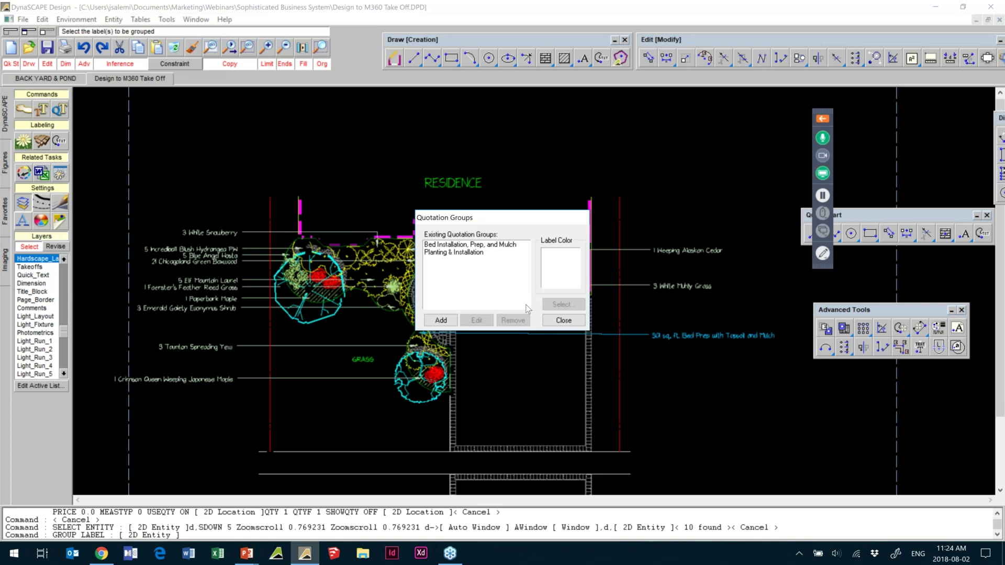
left_click(484, 244)
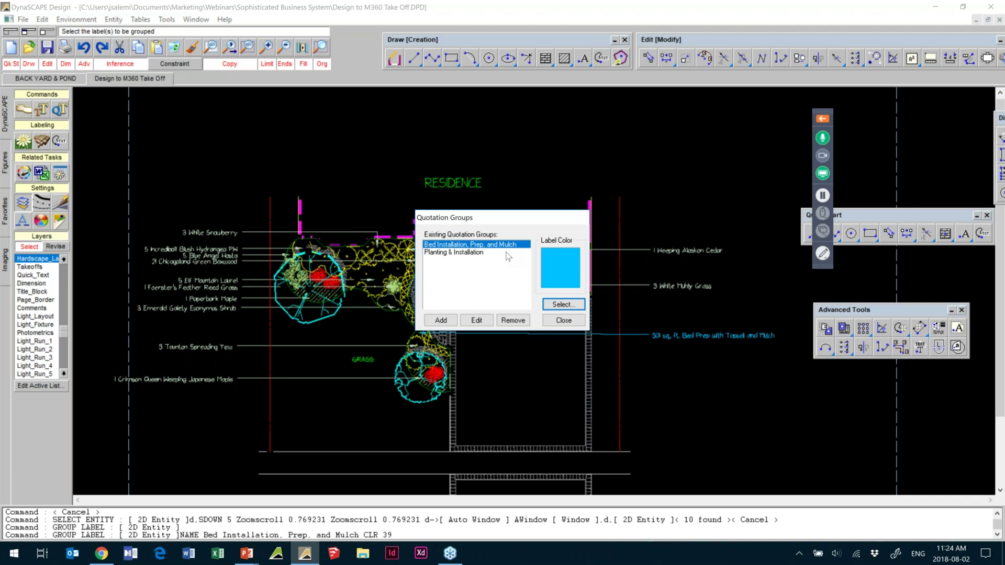
left_click(468, 254)
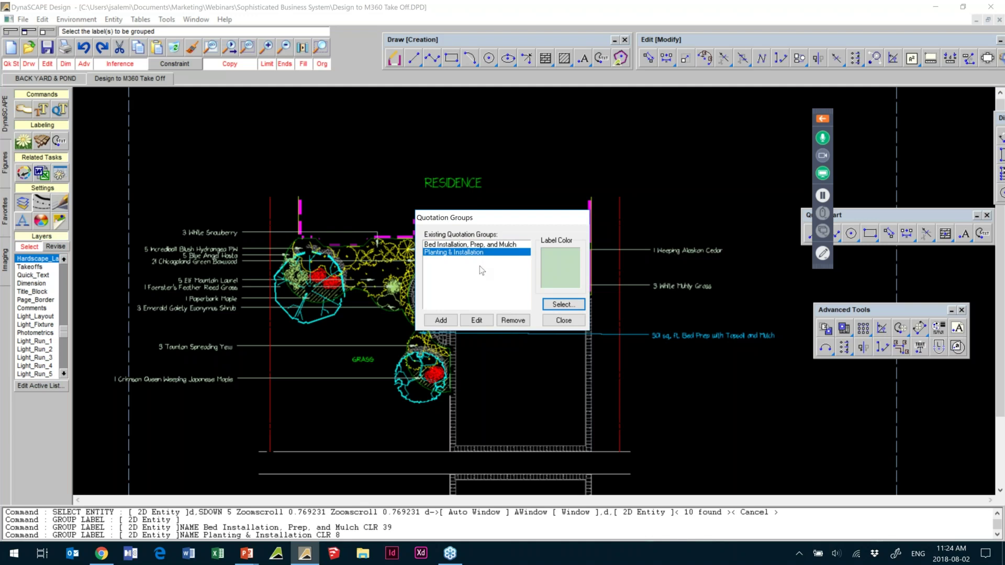
- Close the quotation groups and export the drawing's takeoff for Manage360, overwriting the existing .dmx estimate file
left_click(564, 321)
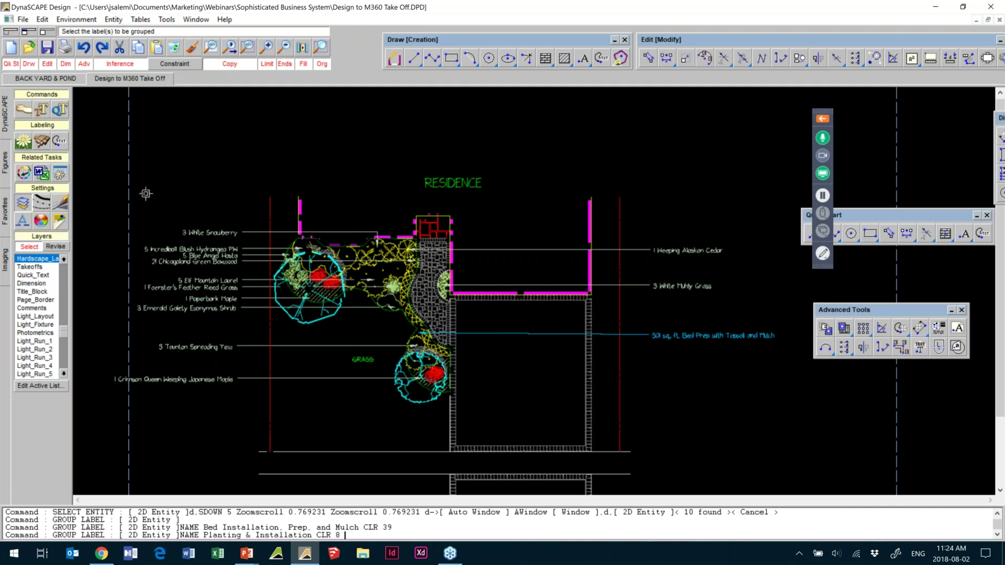
left_click(23, 20)
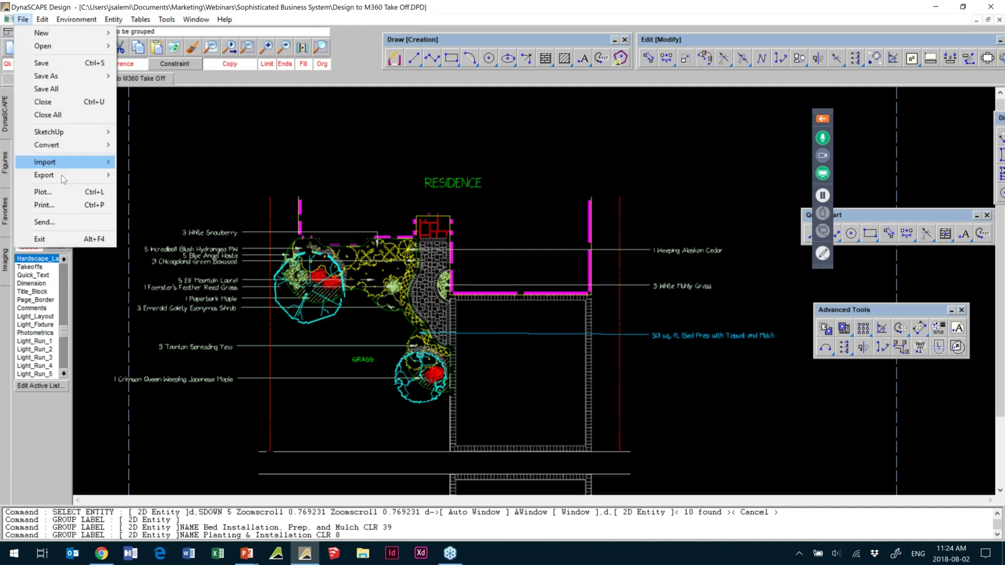
mouse_move(58, 175)
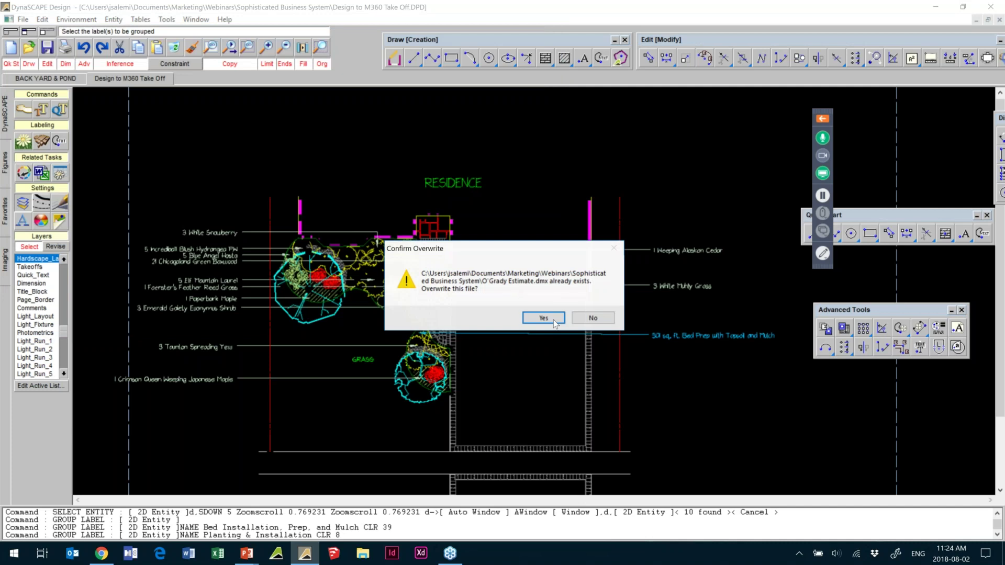
left_click(553, 321)
left_click(590, 317)
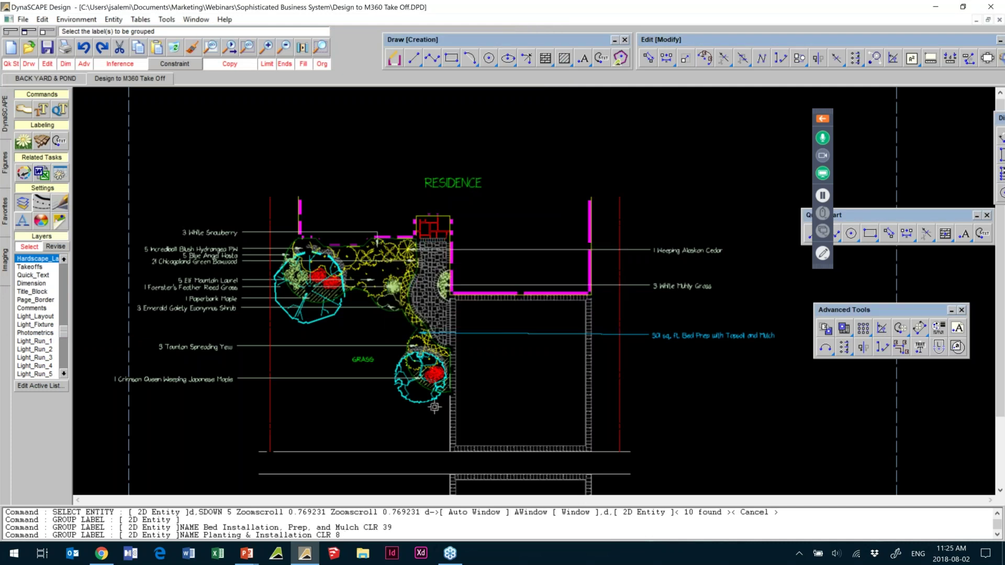
- Switch to the front yard planting estimate in Manage360 and upload the exported .dmx file through the DynaSCAPE Design import
left_click(101, 553)
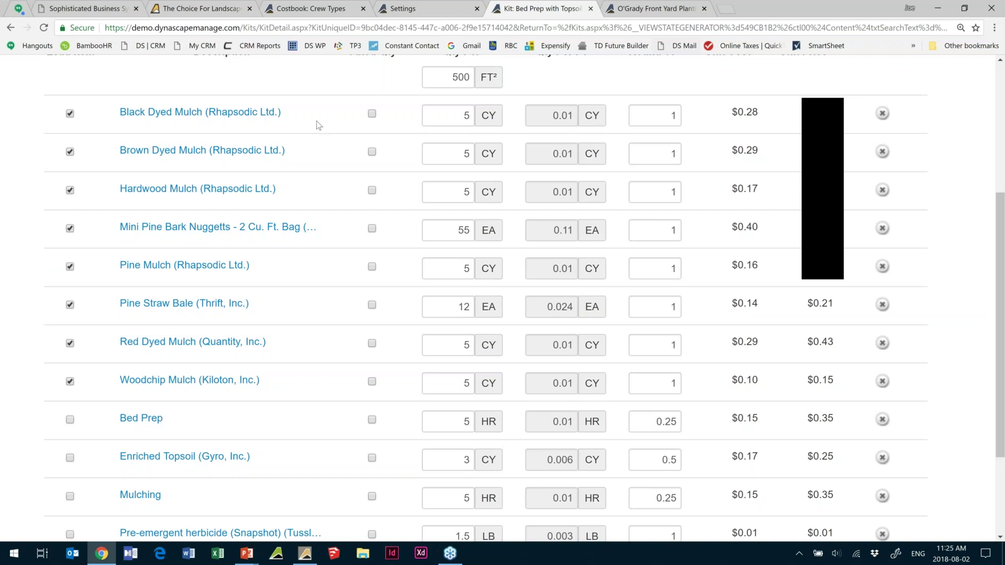
key("ctrl+Tab")
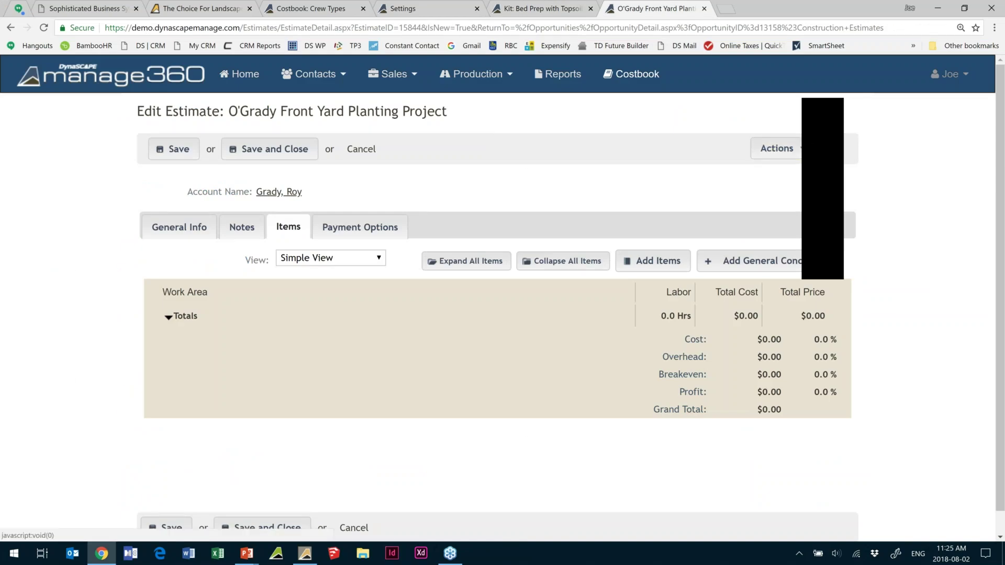
left_click_drag(822, 152, 951, 148)
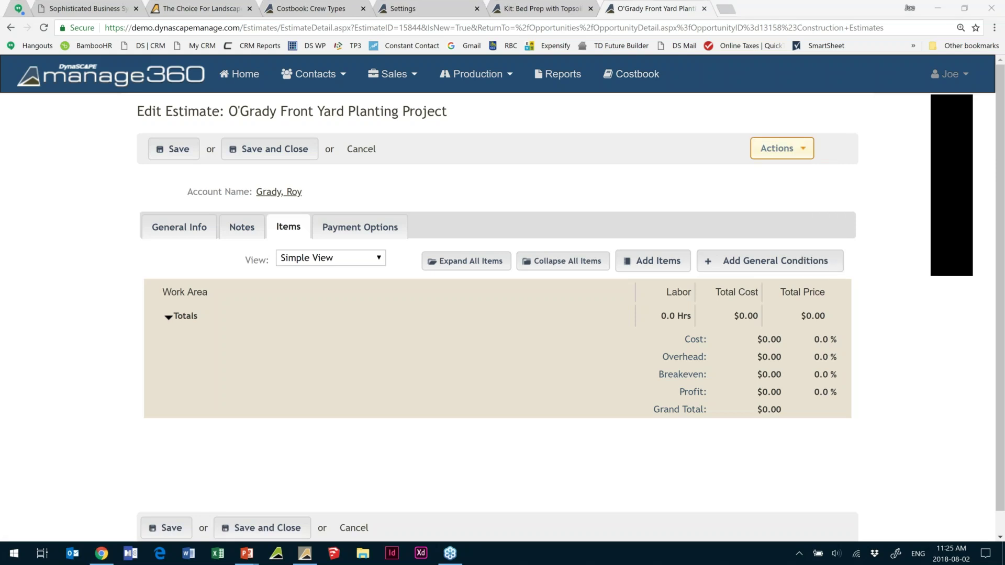
left_click(781, 149)
left_click(777, 183)
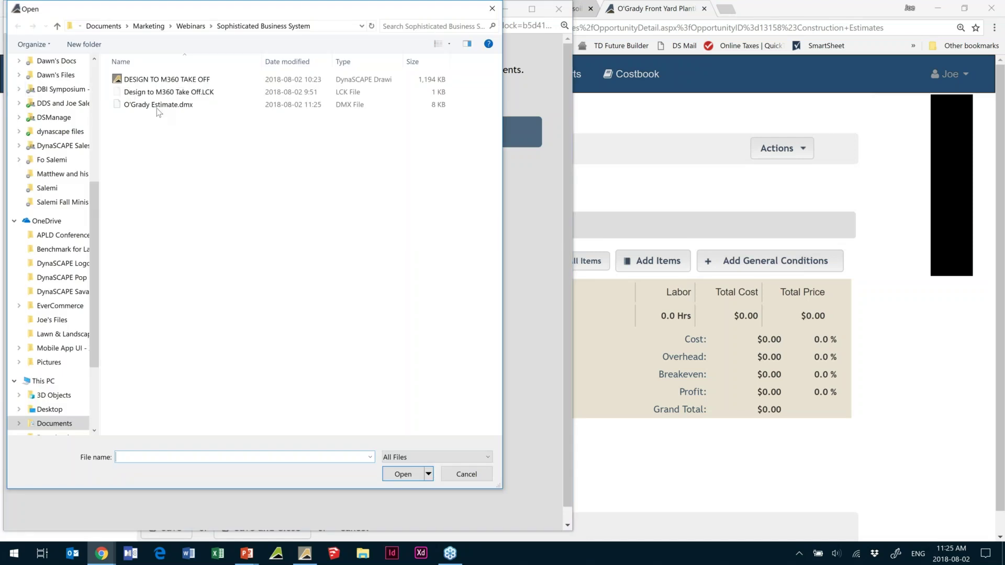
left_click(150, 105)
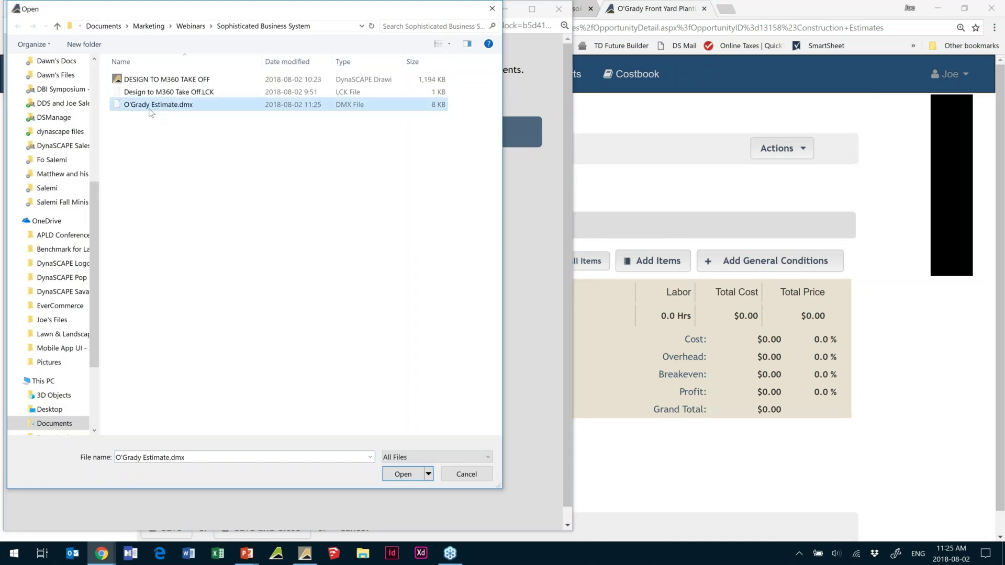
left_click(403, 474)
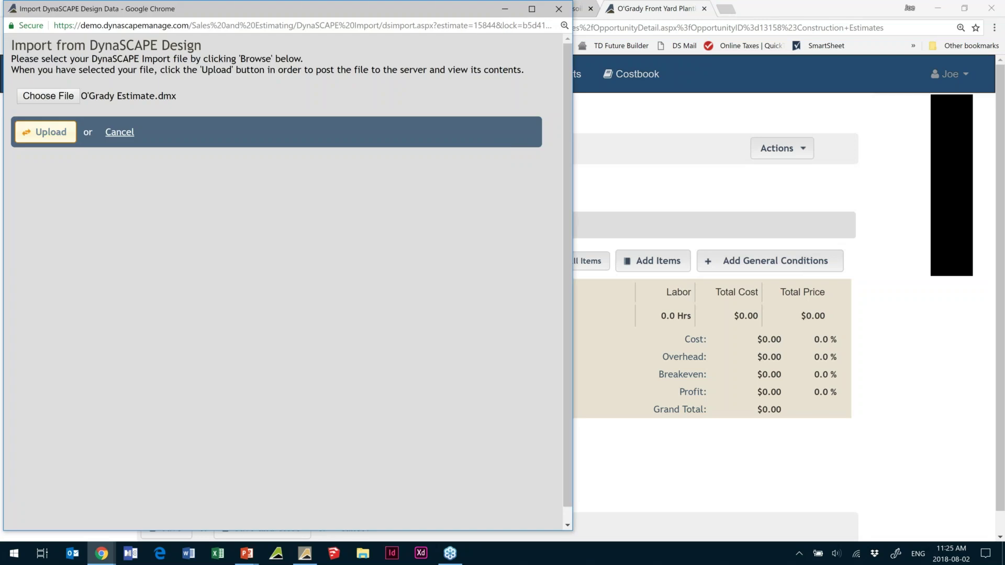
left_click(46, 131)
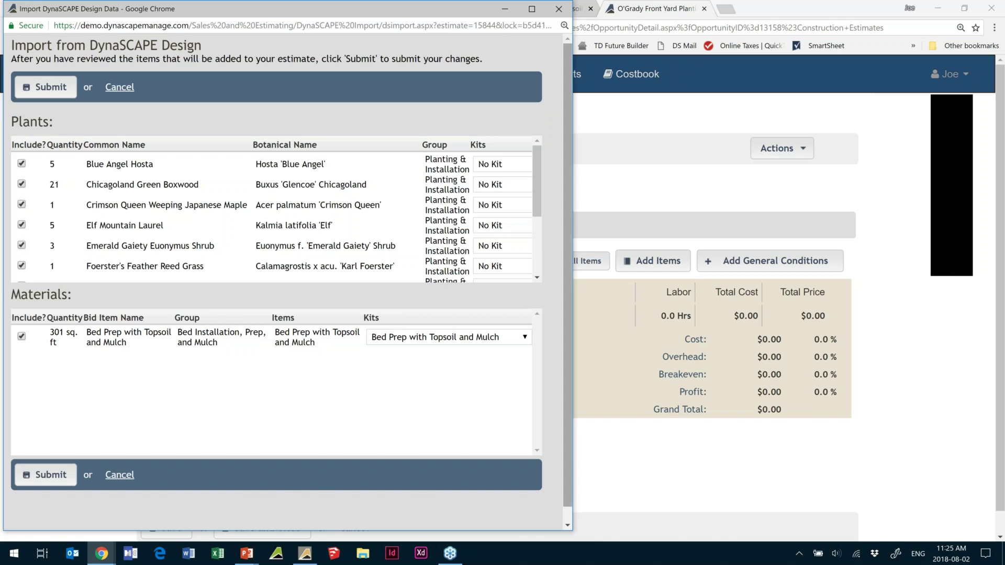
- Review the listed plants and the "Bed Prep with Topsoil and Mulch" material, and submit them all to the estimate
left_click_drag(859, 189, 857, 189)
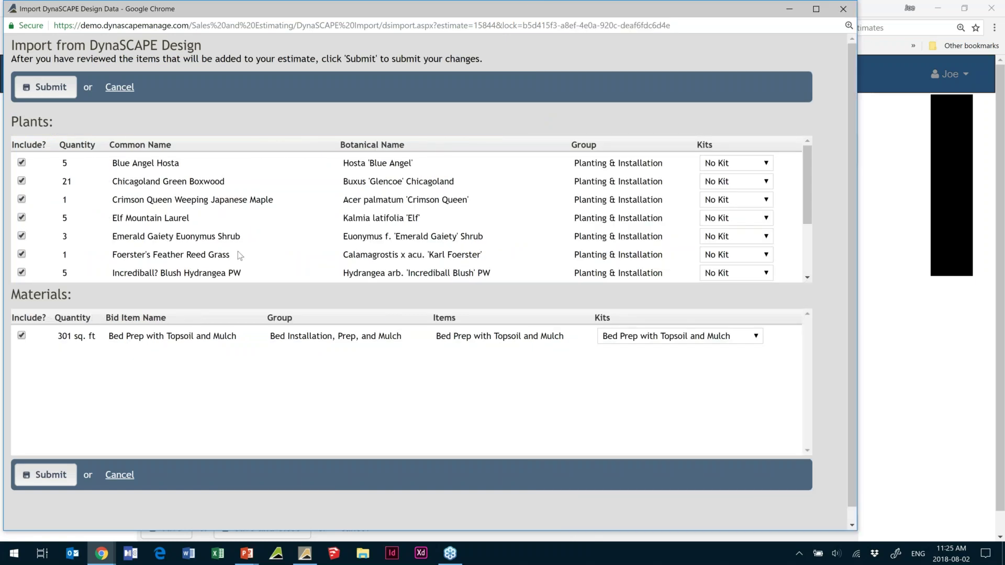
scroll(238, 251, "down", 3)
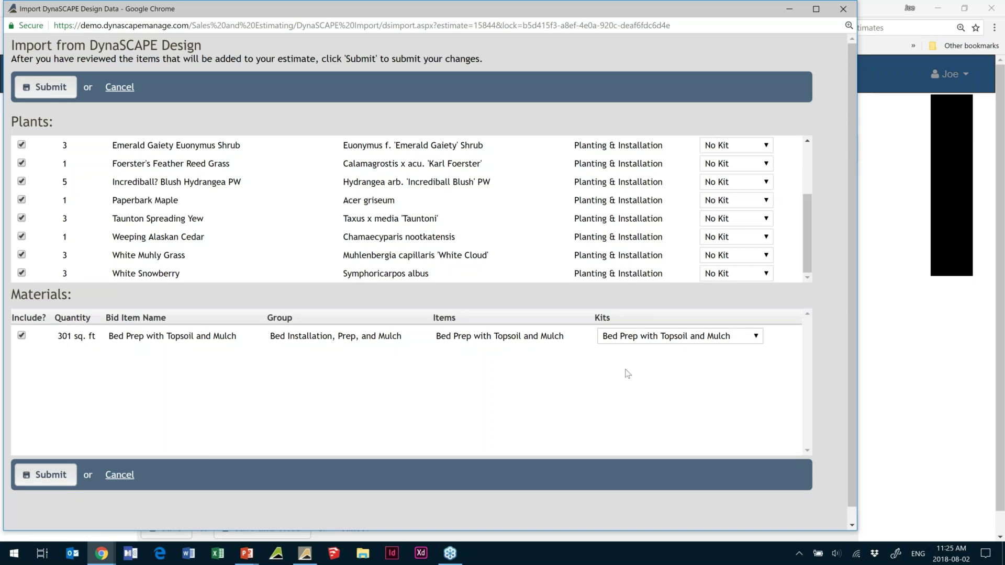
left_click(64, 479)
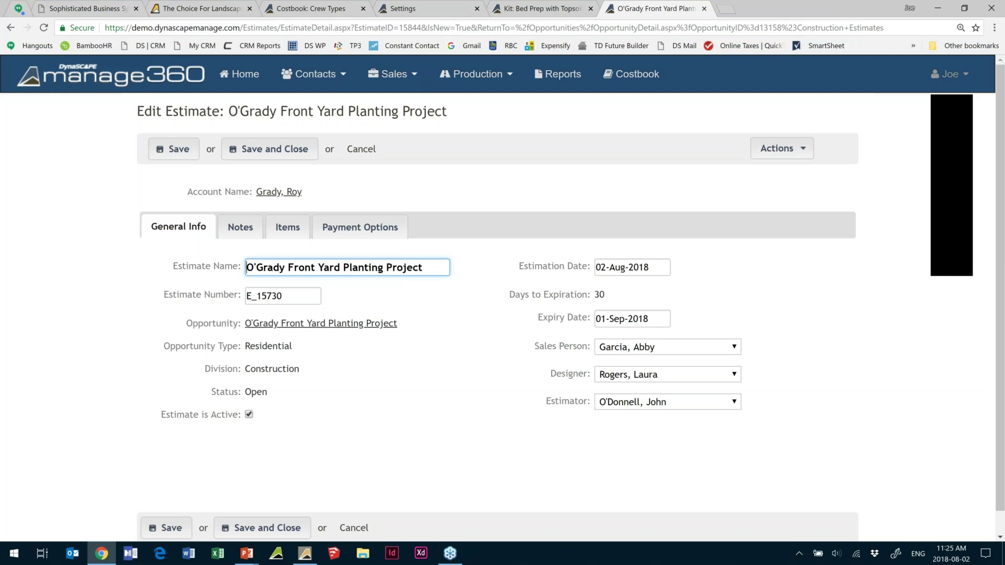
- In the estimate's items, move the "Bed Installation, Prep, and Mulch" work area above "Planting & Installation"
left_click(287, 229)
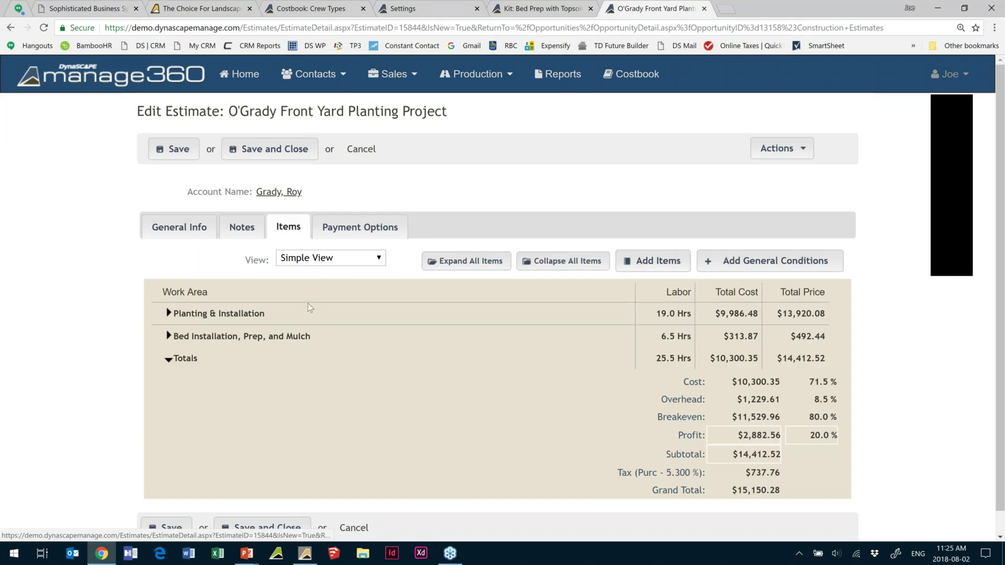
mouse_move(308, 306)
left_click_drag(206, 317, 213, 341)
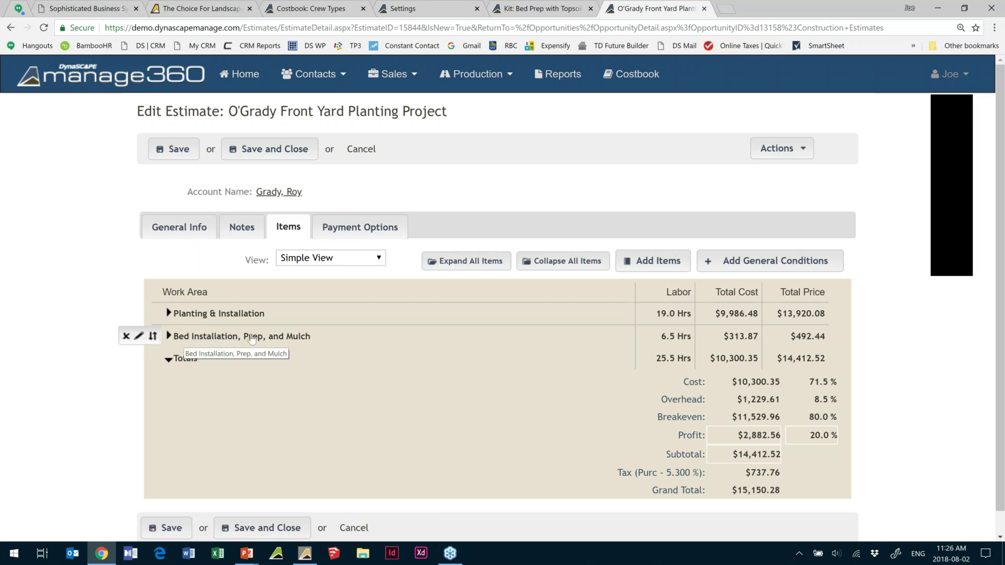
left_click_drag(157, 327, 157, 311)
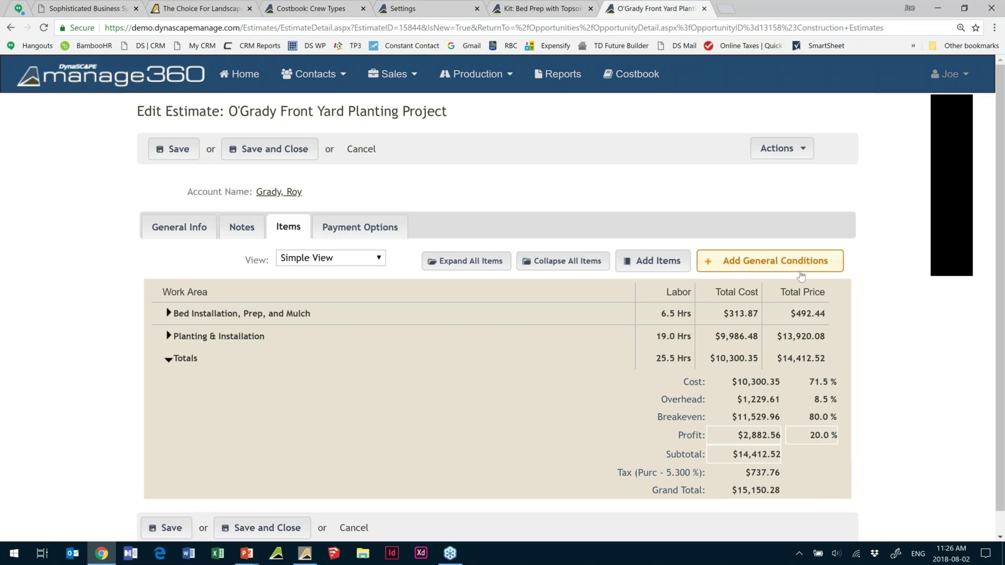
- Add general conditions to the estimate, review their line items through "Test - GC", and update the estimate with them
left_click(800, 272)
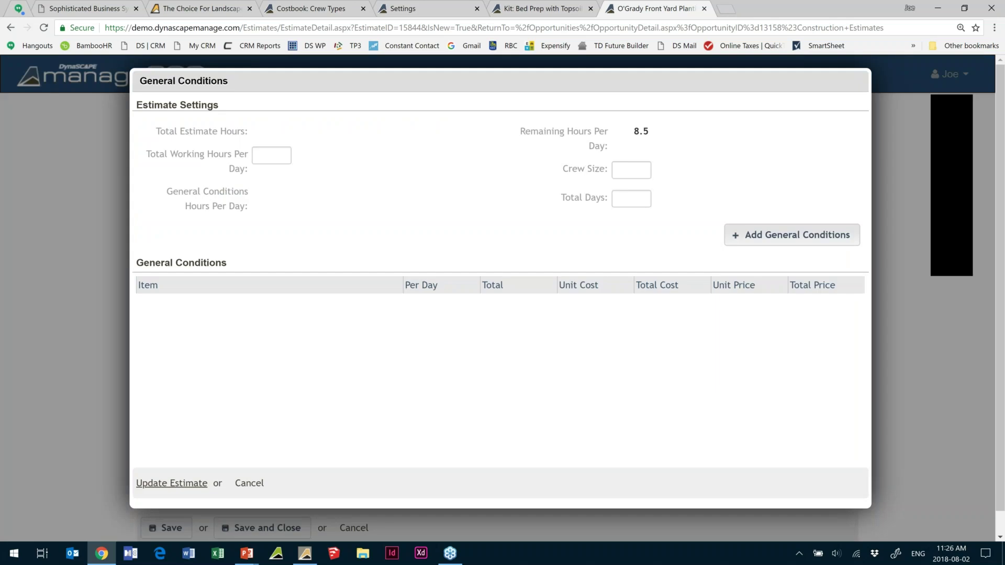
scroll(308, 373, "down", 1)
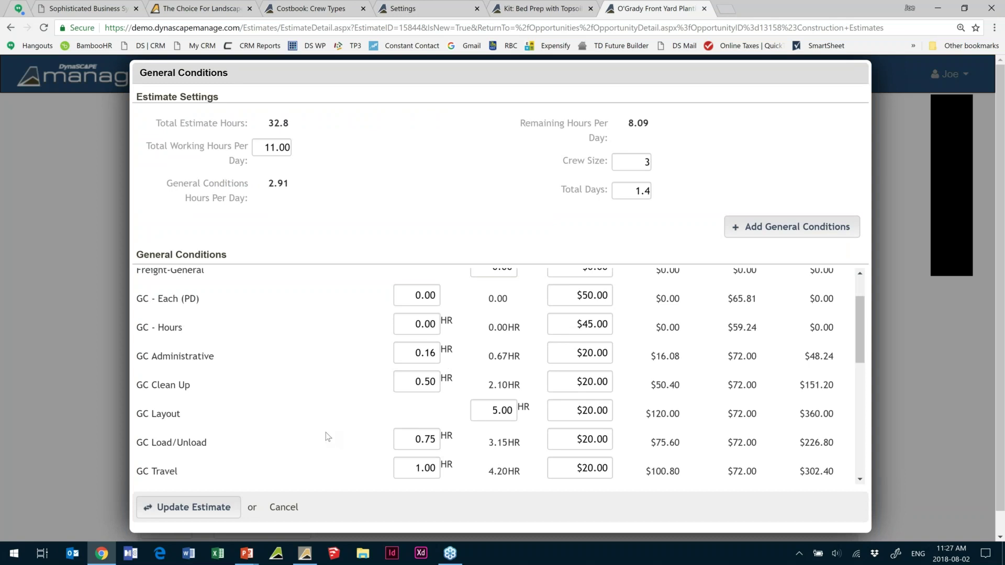
scroll(326, 433, "down", 2)
scroll(327, 433, "down", 5)
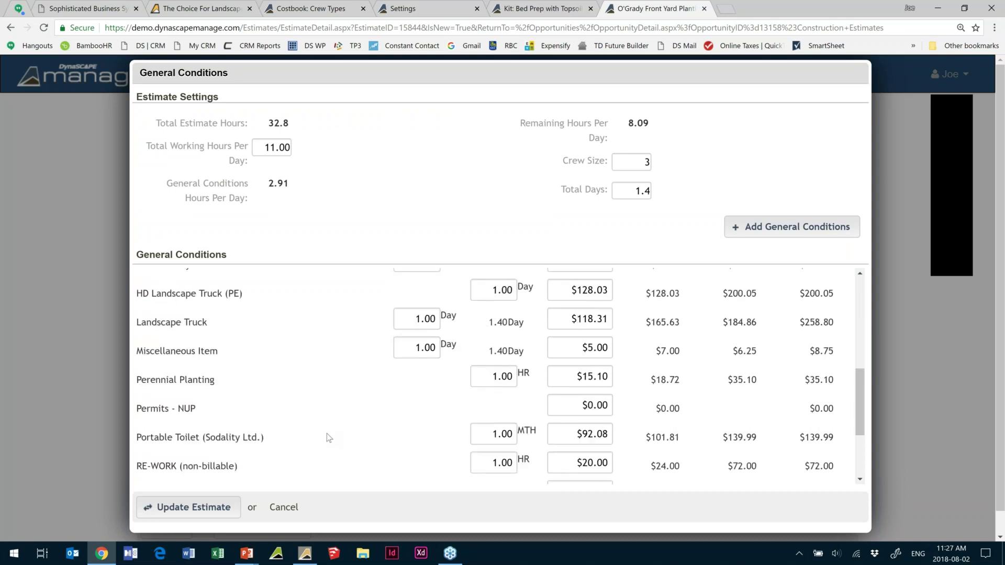
scroll(316, 442, "down", 1)
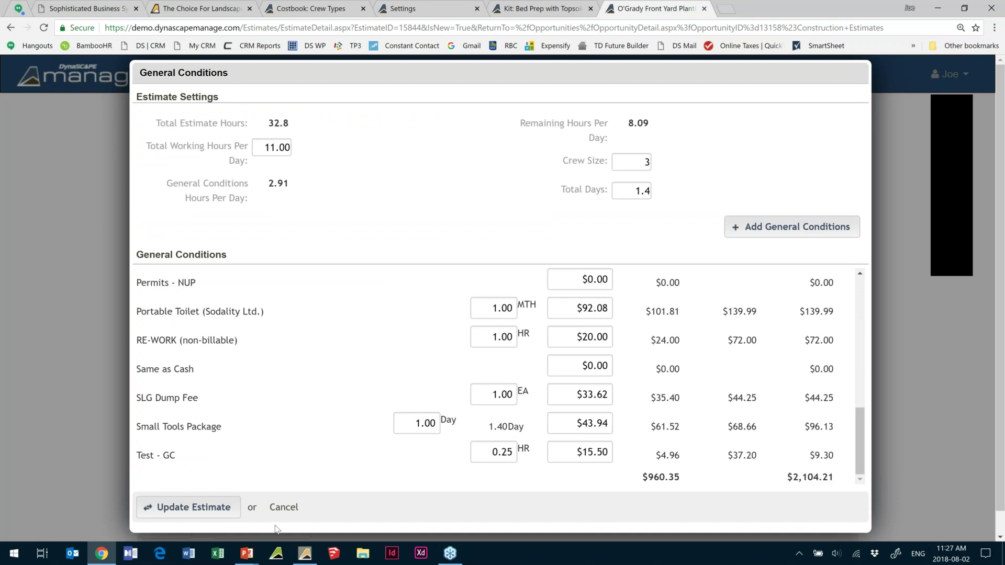
left_click(190, 507)
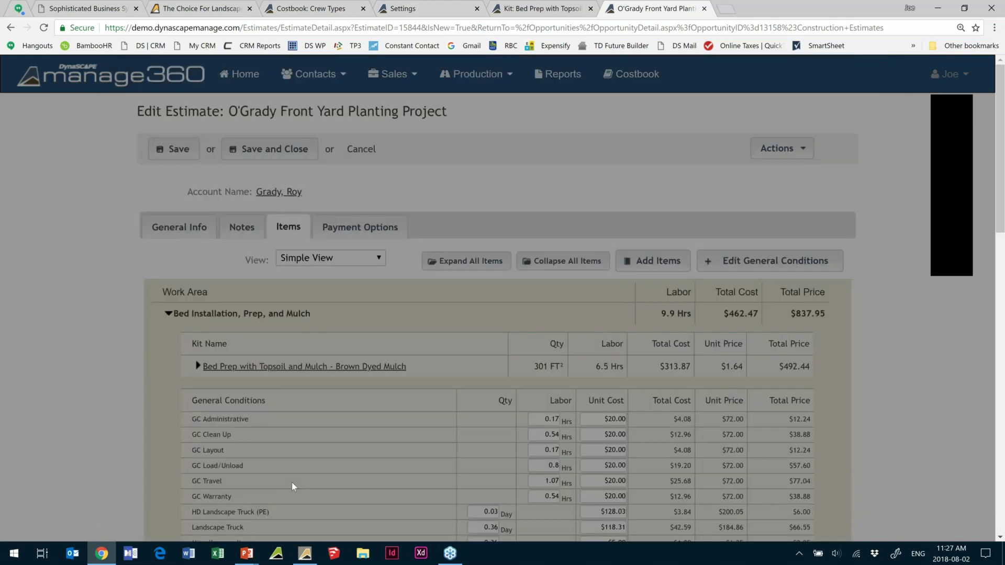
- Set the estimate's overall profit to 20% and save the estimate
scroll(306, 413, "down", 1)
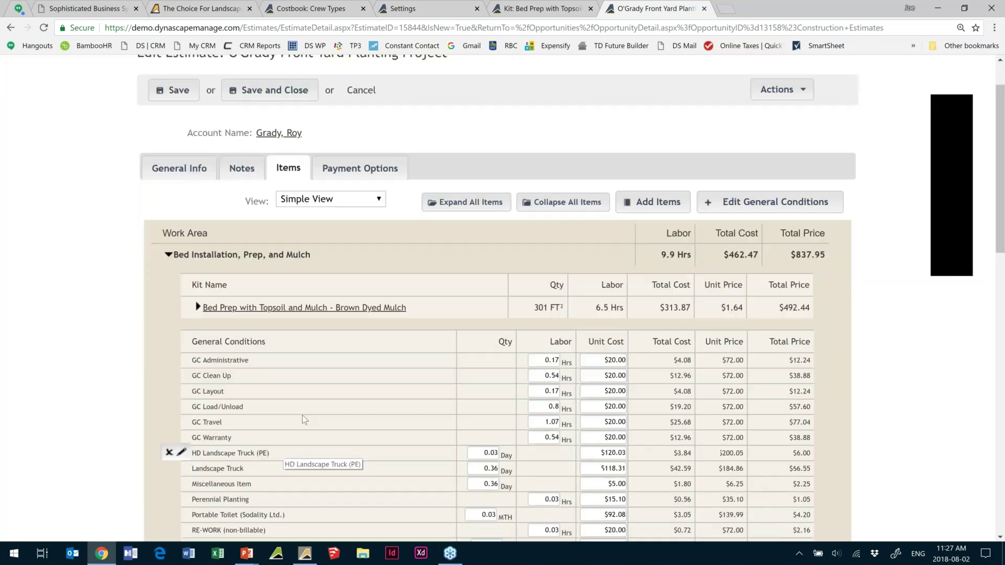
scroll(307, 428, "down", 12)
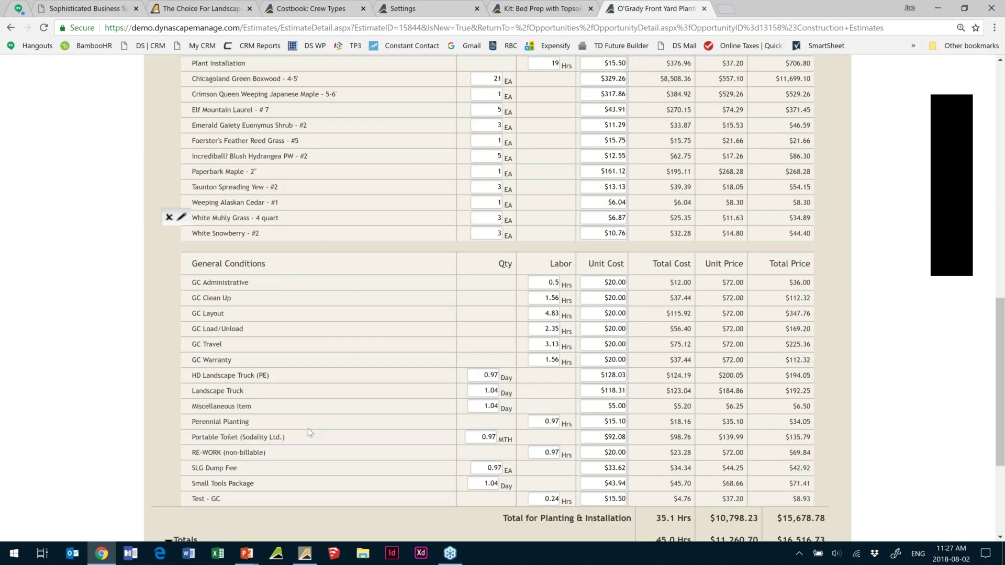
scroll(308, 433, "down", 3)
scroll(308, 428, "up", 10)
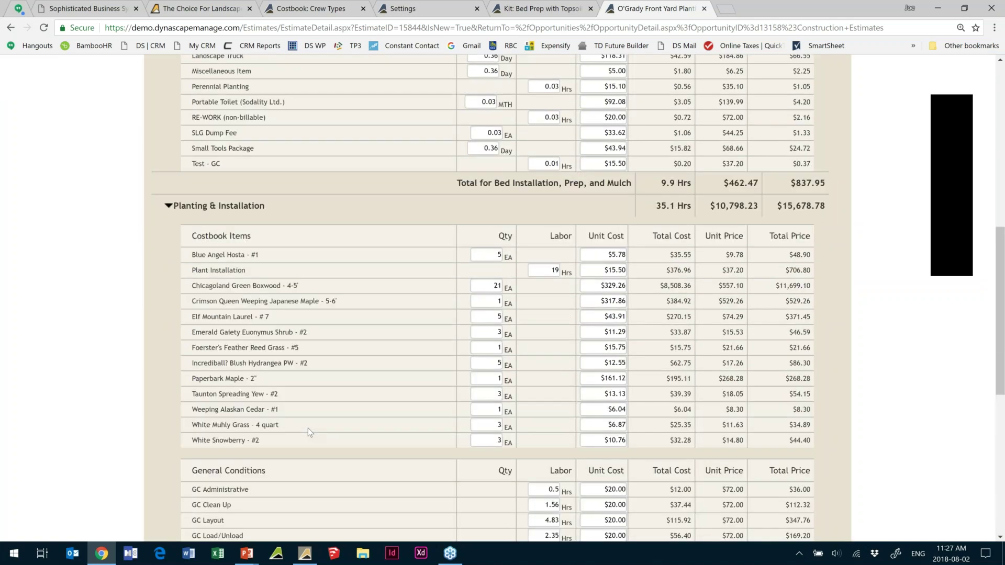
scroll(547, 487, "down", 10)
scroll(547, 489, "down", 1)
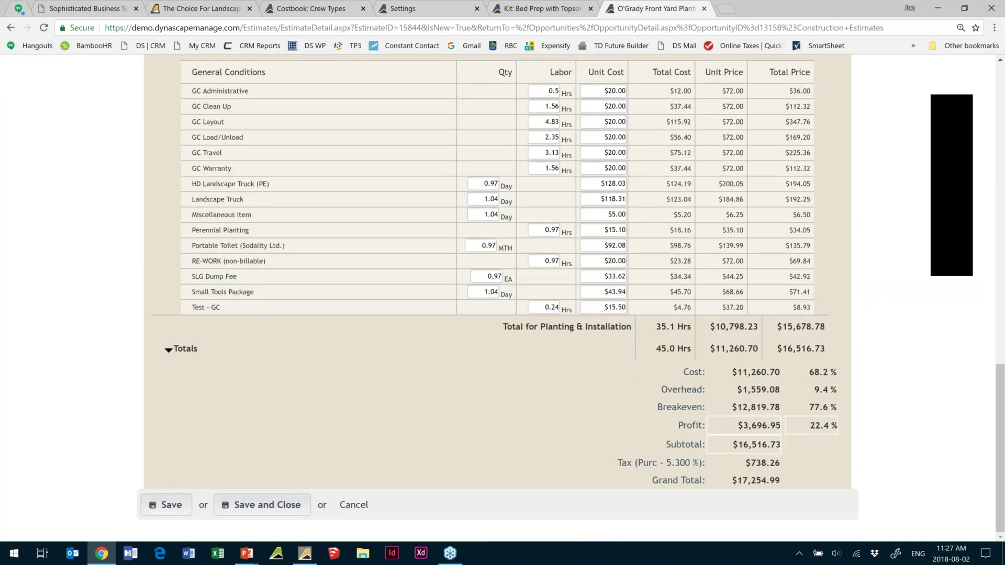
left_click(813, 430)
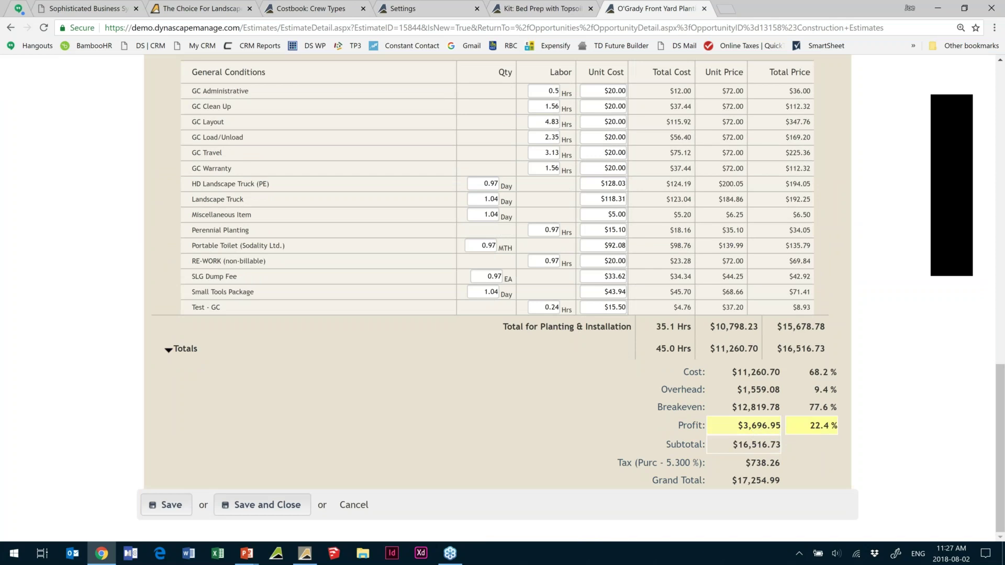
type("2")
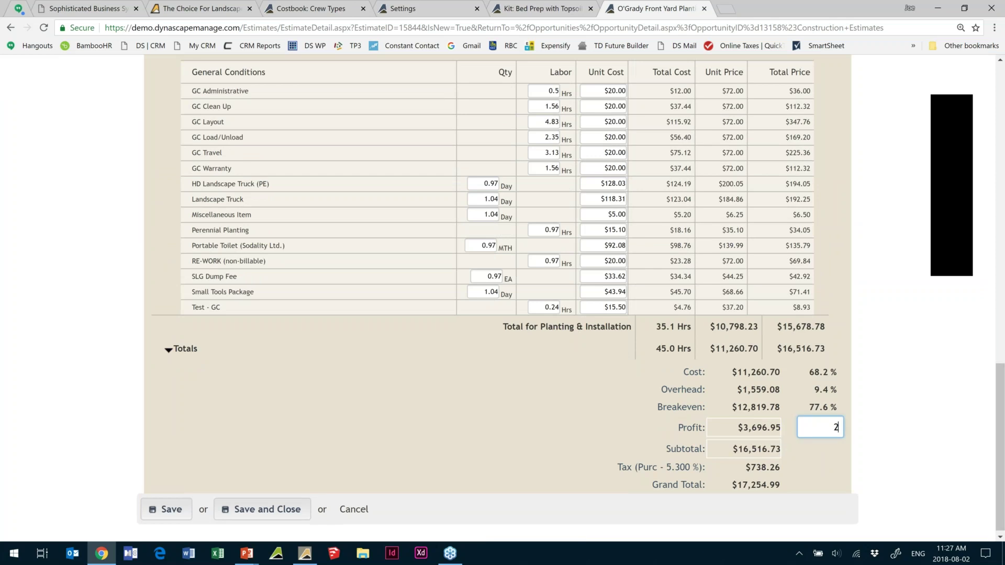
type("0")
key("Tab")
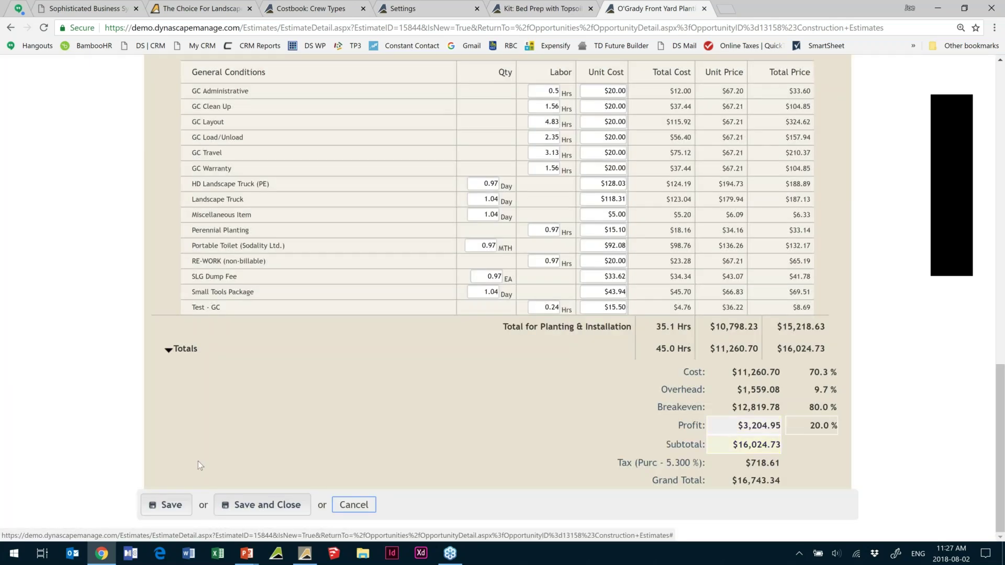
left_click(166, 505)
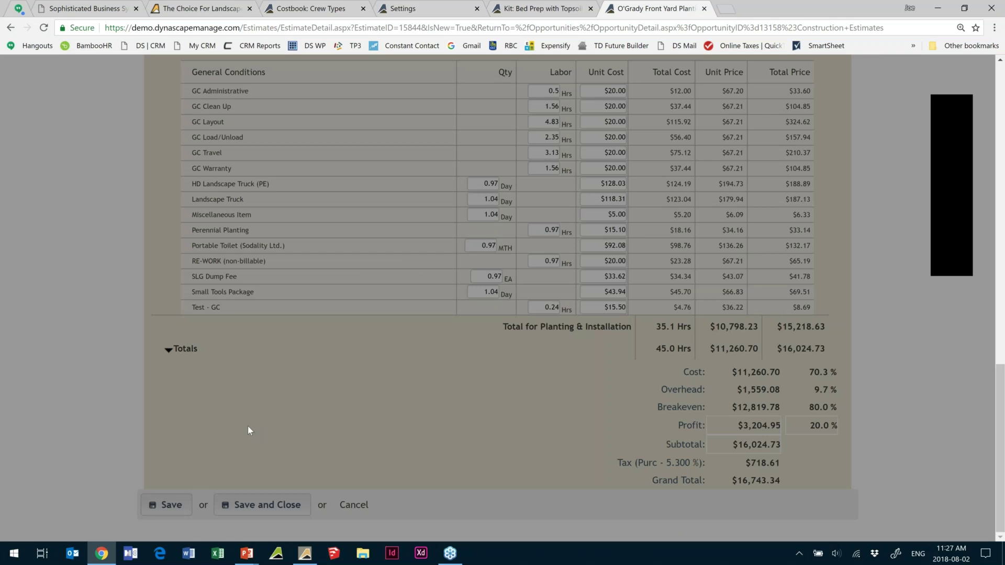
- Examine the kit, general conditions and costbook items with their prices in both work areas of the estimate
scroll(247, 426, "up", 2)
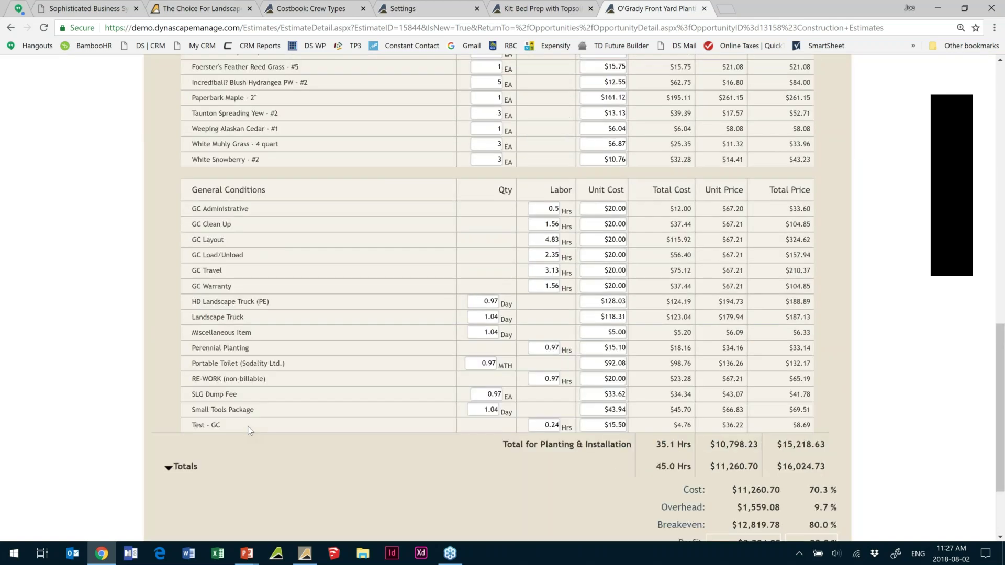
scroll(247, 426, "up", 4)
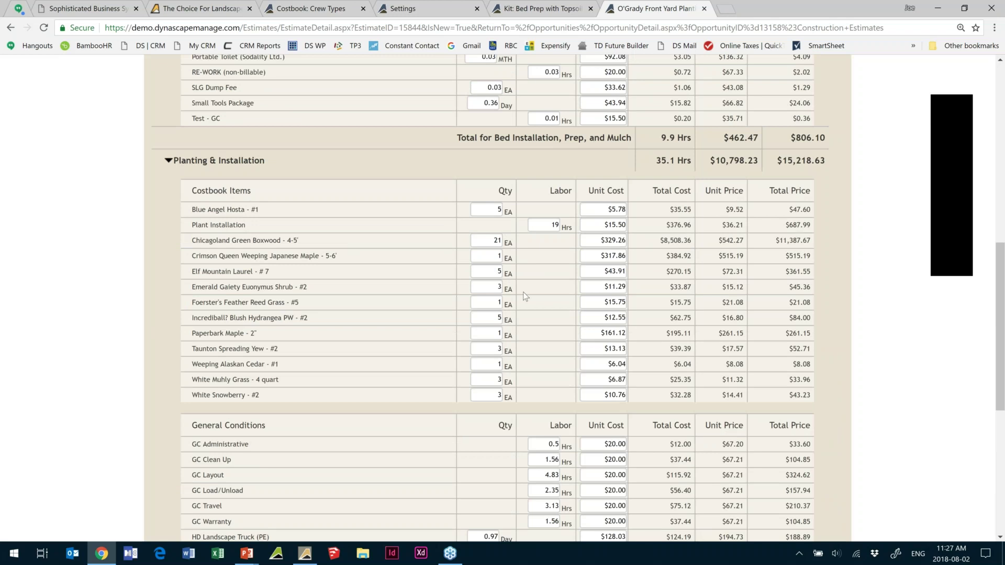
scroll(525, 296, "up", 5)
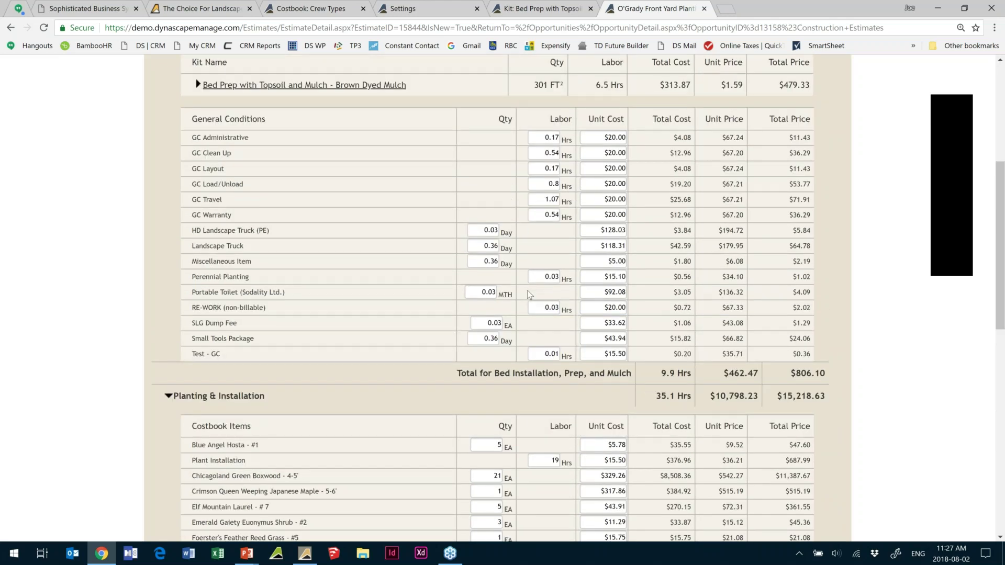
scroll(529, 294, "up", 4)
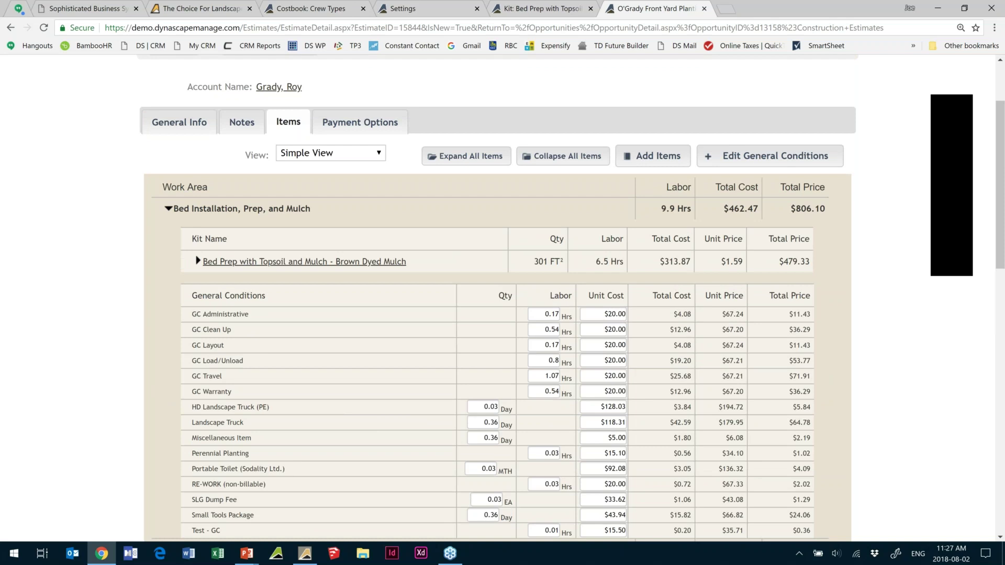
scroll(403, 336, "down", 3)
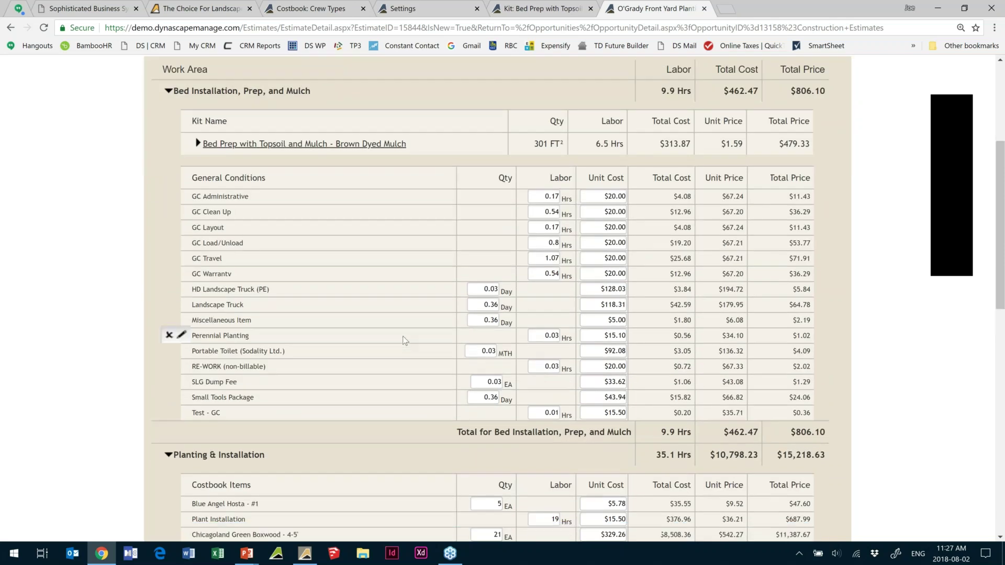
- Review the general conditions and plant items of each work area, down to the estimate's overhead, profit and tax totals
scroll(321, 360, "down", 1)
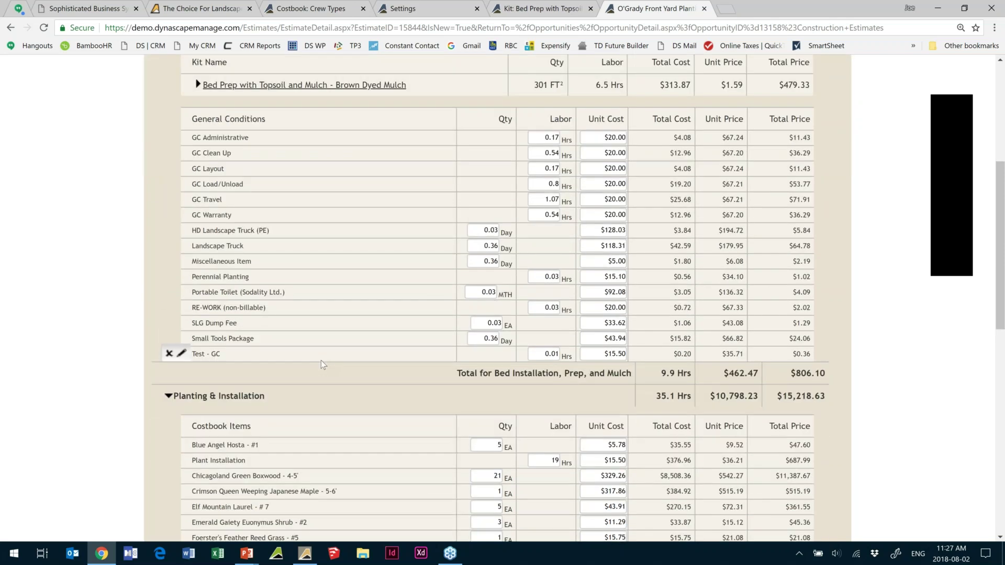
scroll(321, 360, "down", 1)
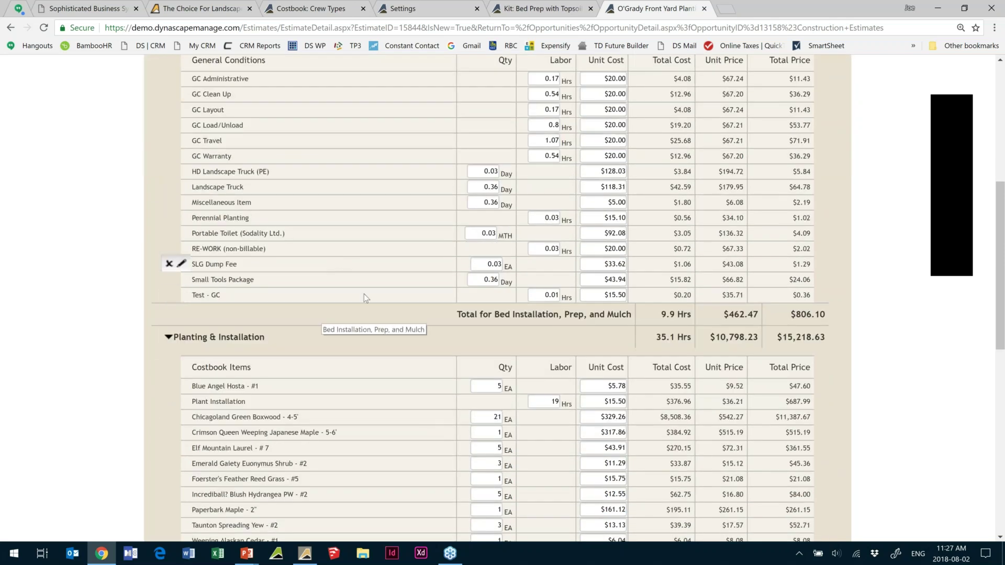
scroll(355, 321, "down", 1)
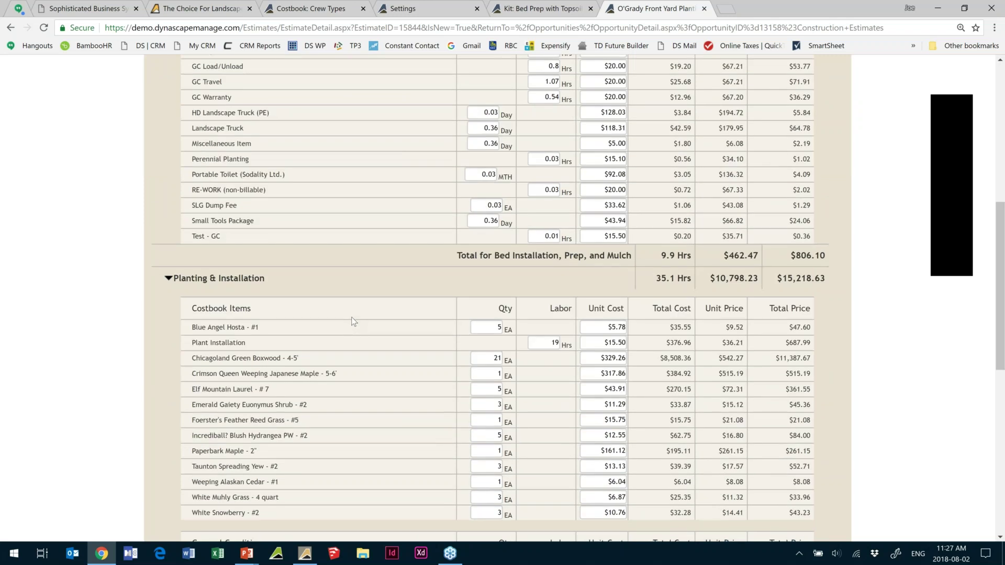
scroll(354, 321, "down", 1)
scroll(350, 312, "down", 7)
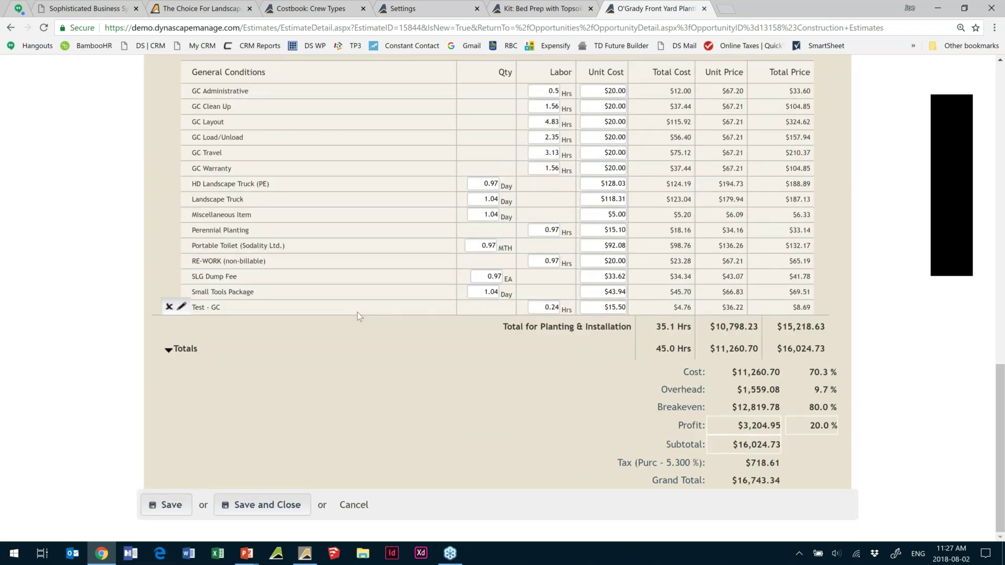
scroll(357, 313, "up", 3)
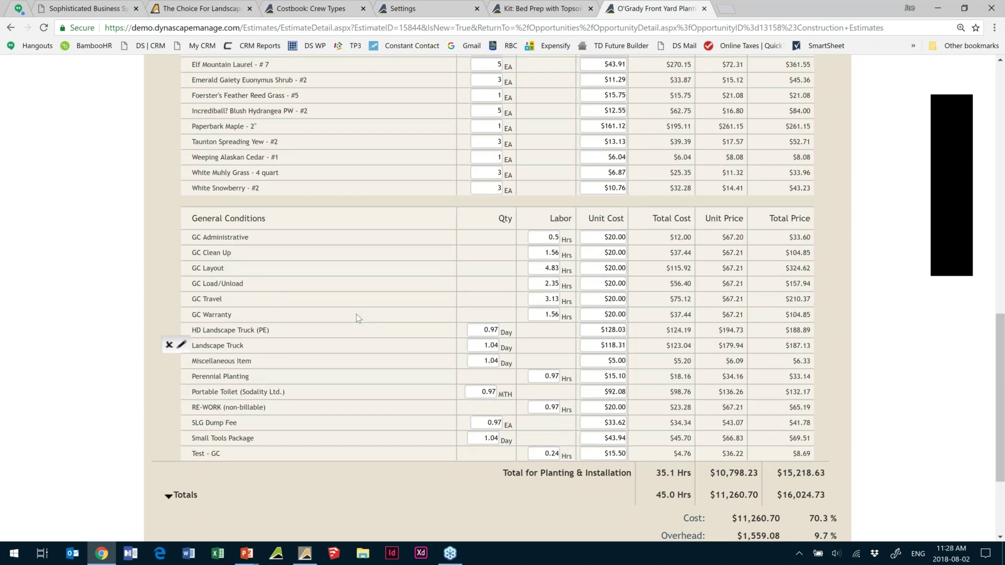
scroll(356, 313, "up", 8)
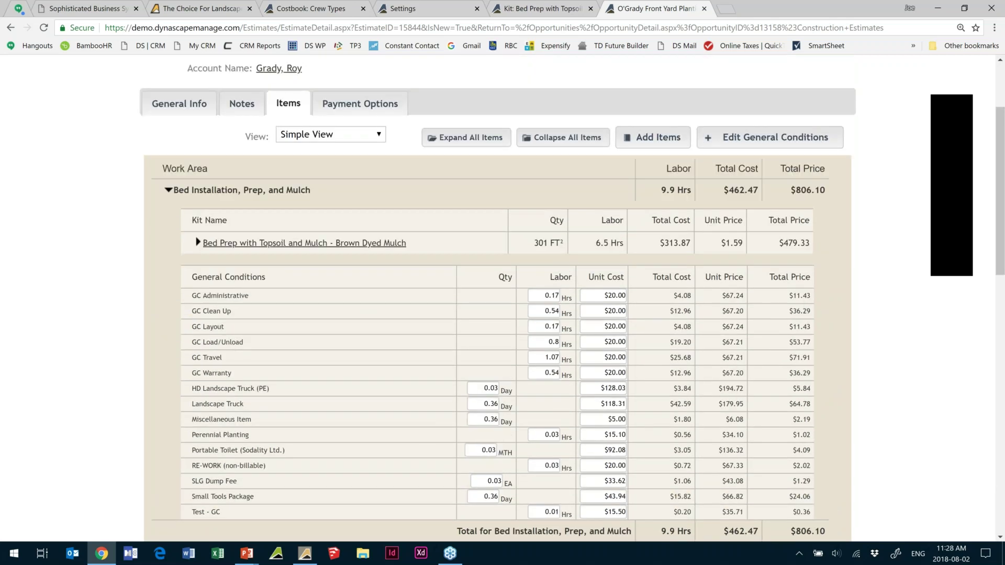
scroll(356, 312, "up", 1)
scroll(356, 313, "up", 2)
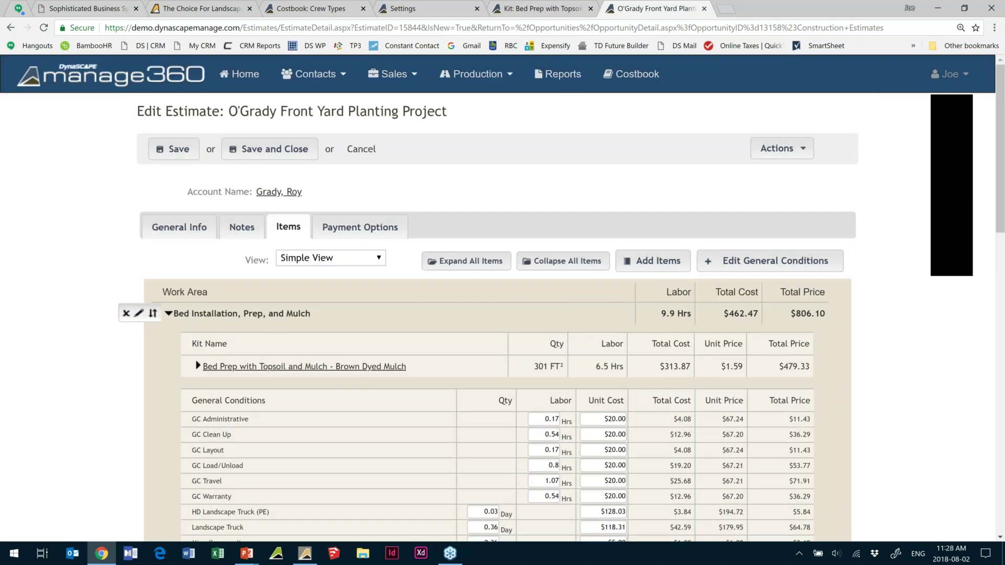
- Open the estimate's payment options and look over the payment schedules available for milestone billing
left_click(352, 231)
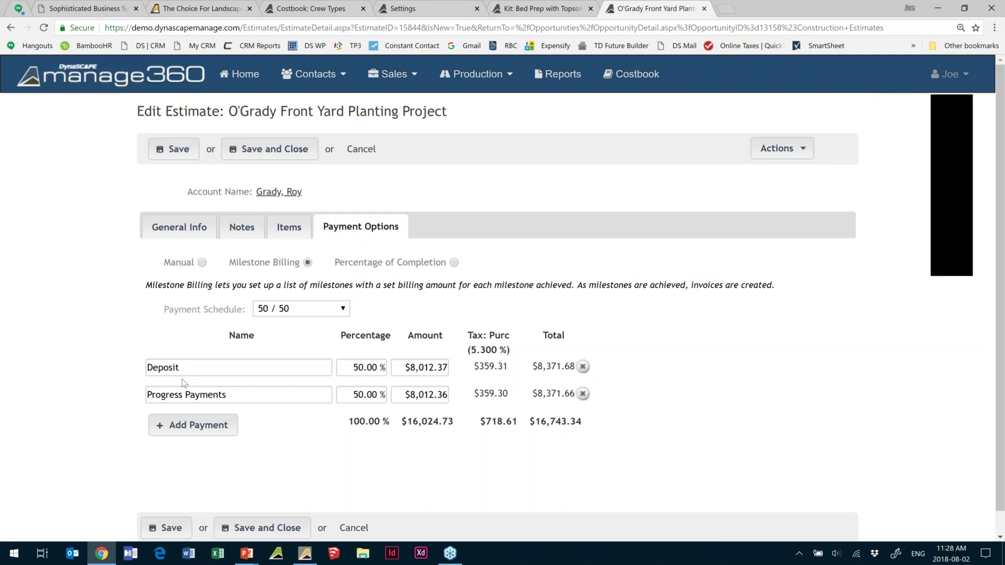
left_click(307, 313)
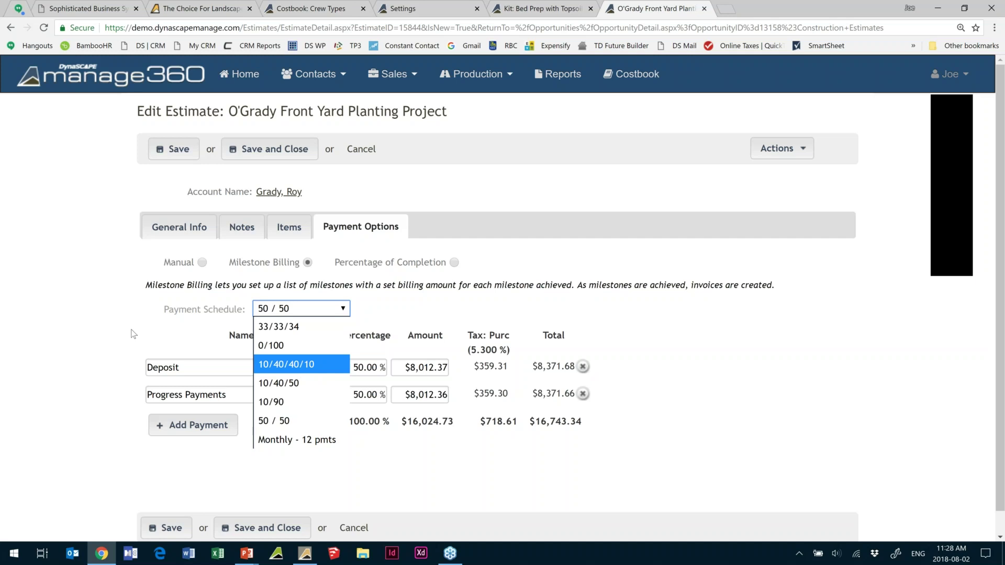
key("Escape")
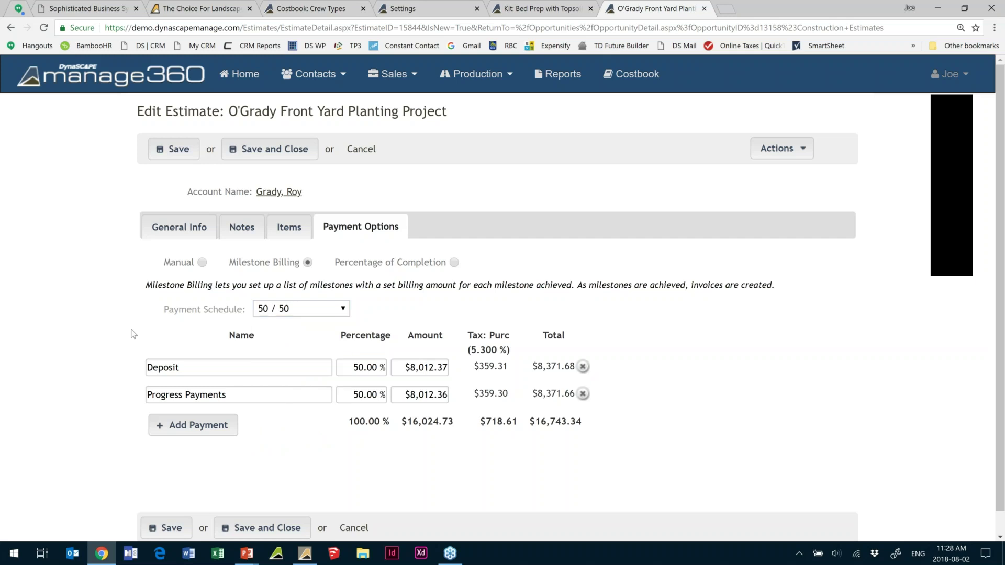
- Rename the second milestone payment as "Upon commencement of work" and save the estimate
triple_click(238, 394)
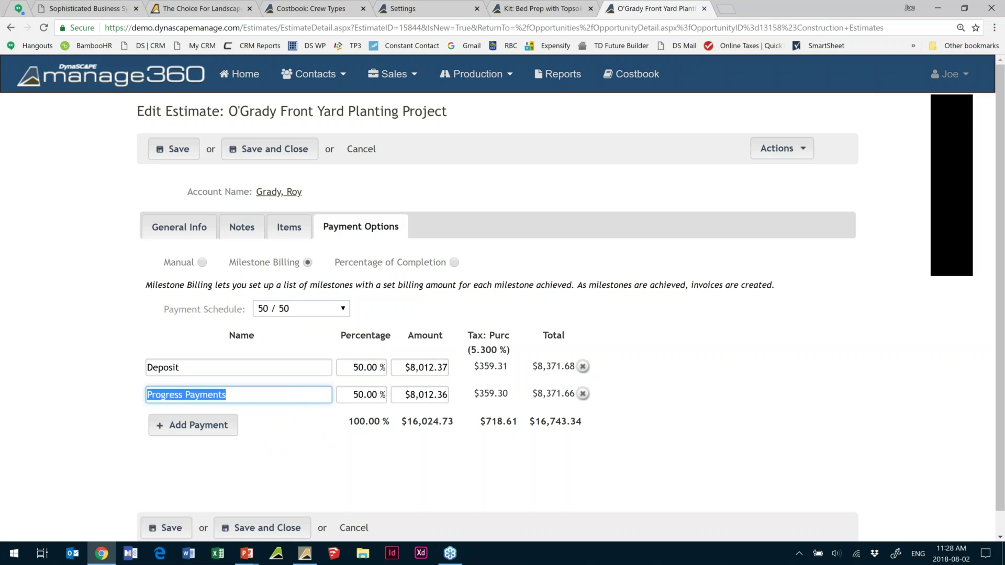
type("Upon")
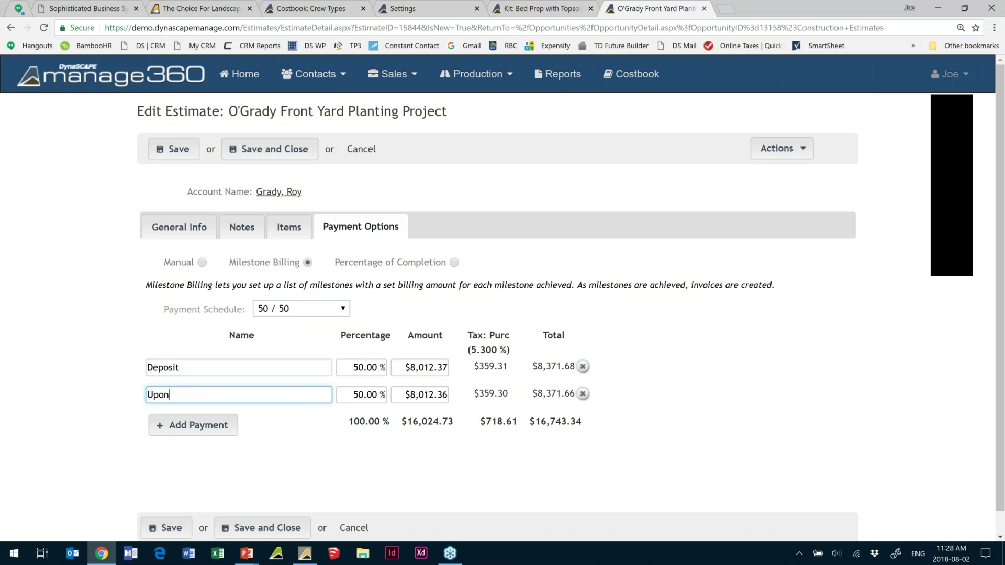
type(" commencemtn")
key("BackSpace")
key("BackSpace")
key("BackSpace")
type("ent of work")
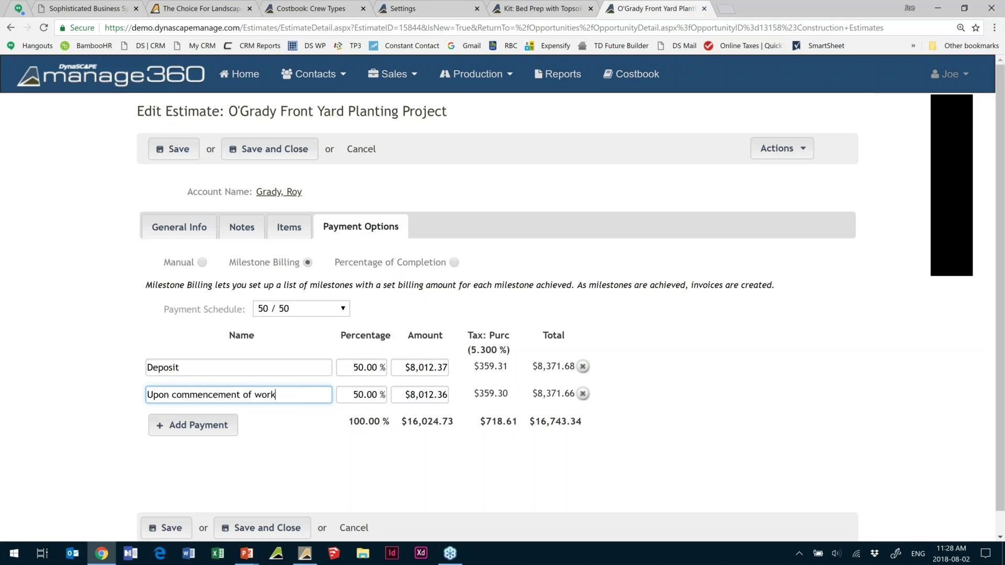
left_click(172, 150)
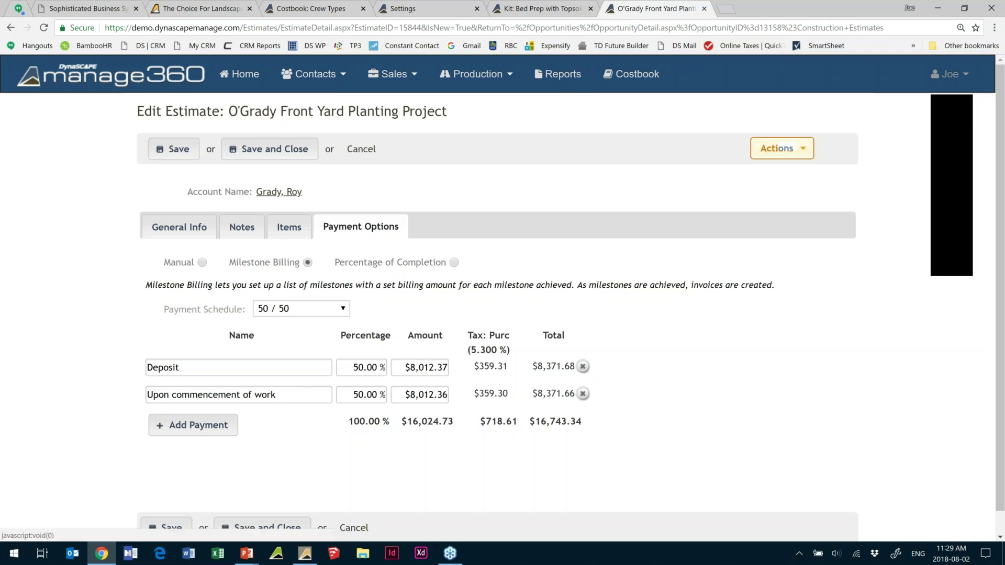
- Open the proposal settings for the estimate and review the proposal's header and footer texts
left_click(782, 149)
left_click(791, 204)
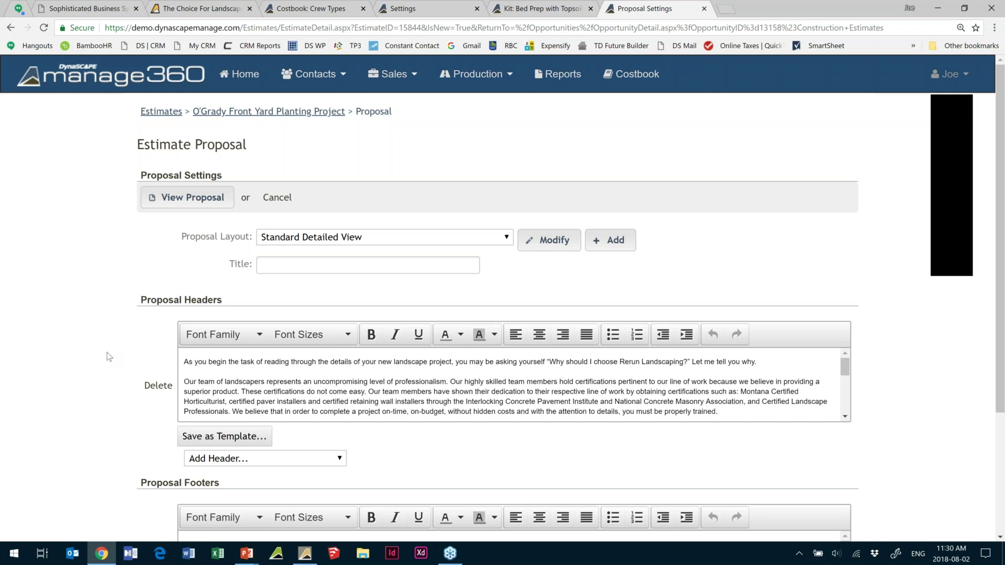
scroll(106, 352, "down", 3)
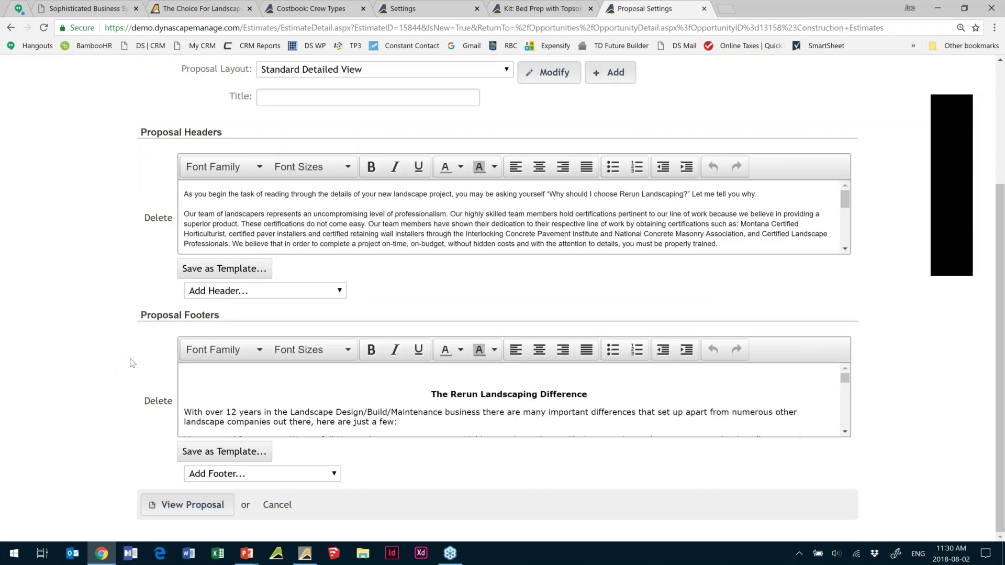
scroll(264, 400, "down", 3)
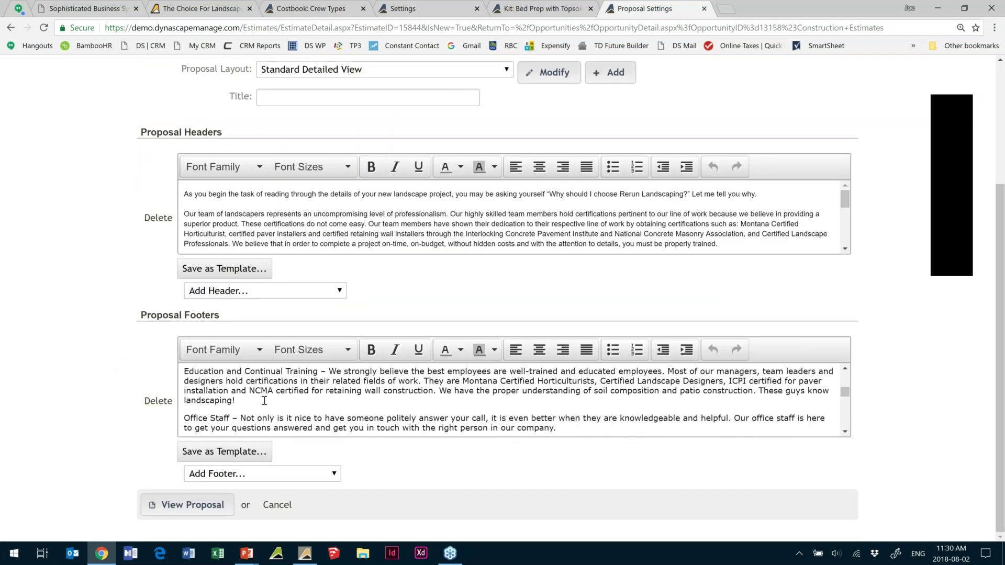
scroll(264, 401, "down", 1)
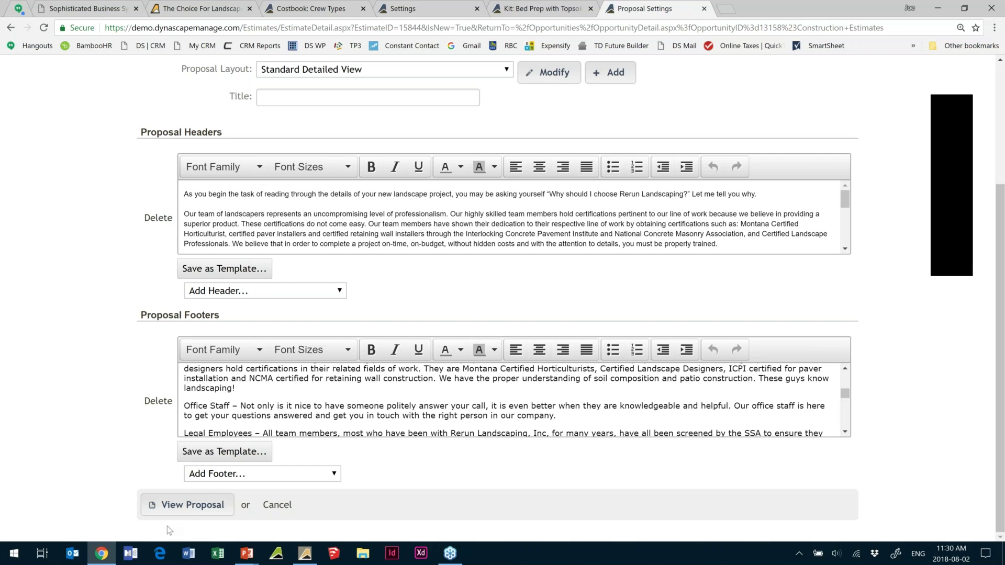
- Generate the proposal with the Standard Detailed View layout and open the downloaded document in Word for editing
left_click(192, 504)
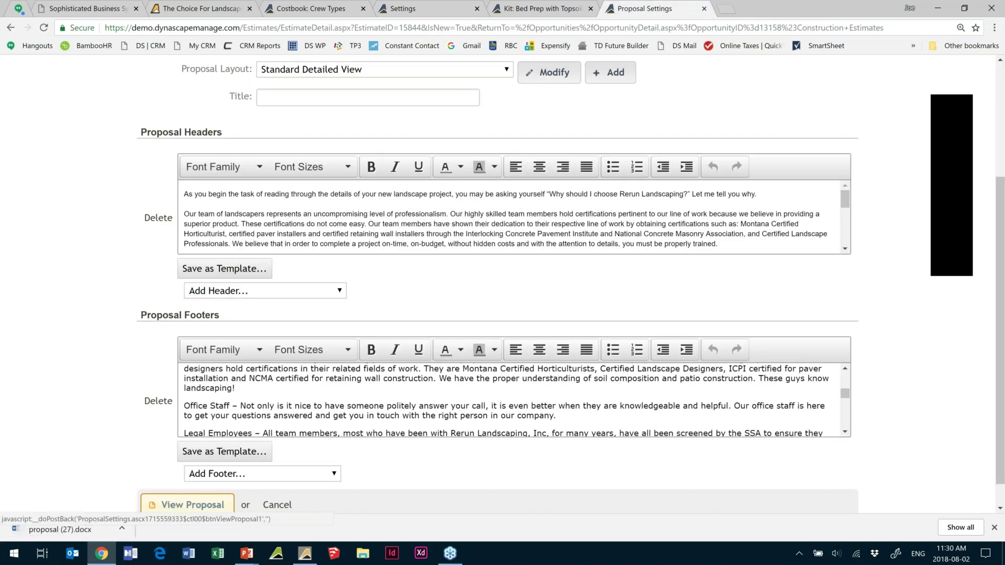
left_click(48, 530)
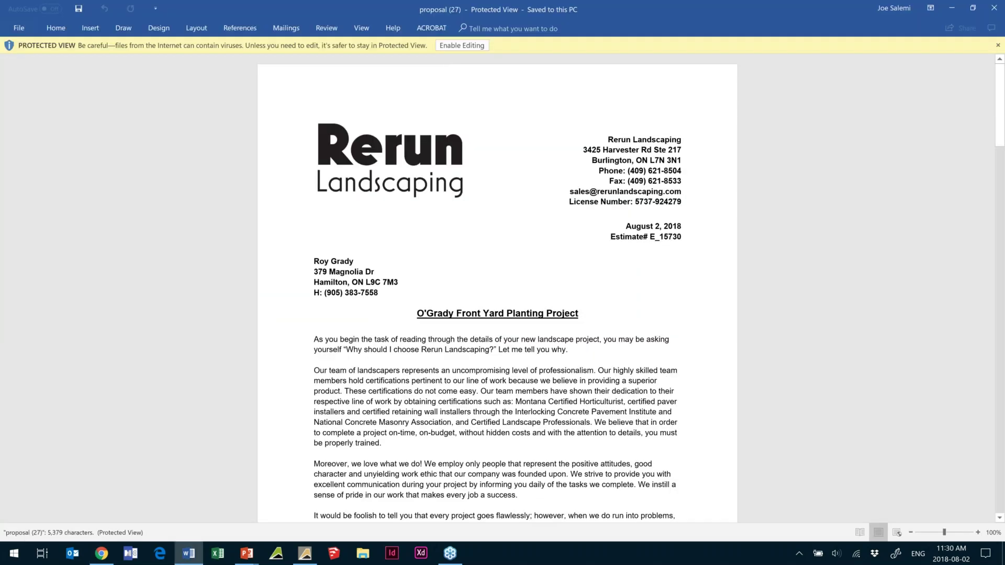
left_click(461, 46)
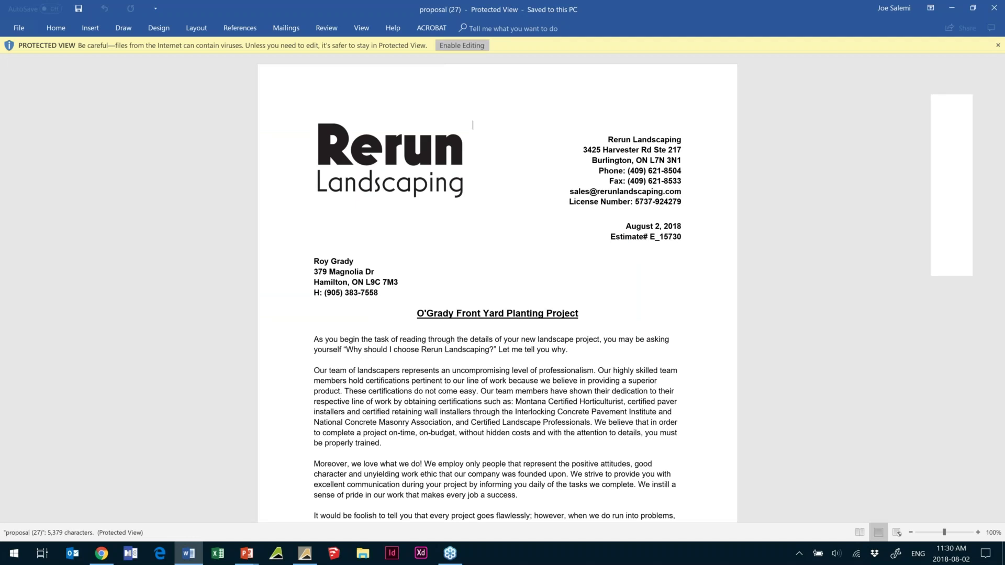
- Read through the Word proposal, examining its introduction, work area descriptions and totals, signature lines, payment schedule and company footer pages
scroll(290, 334, "down", 1)
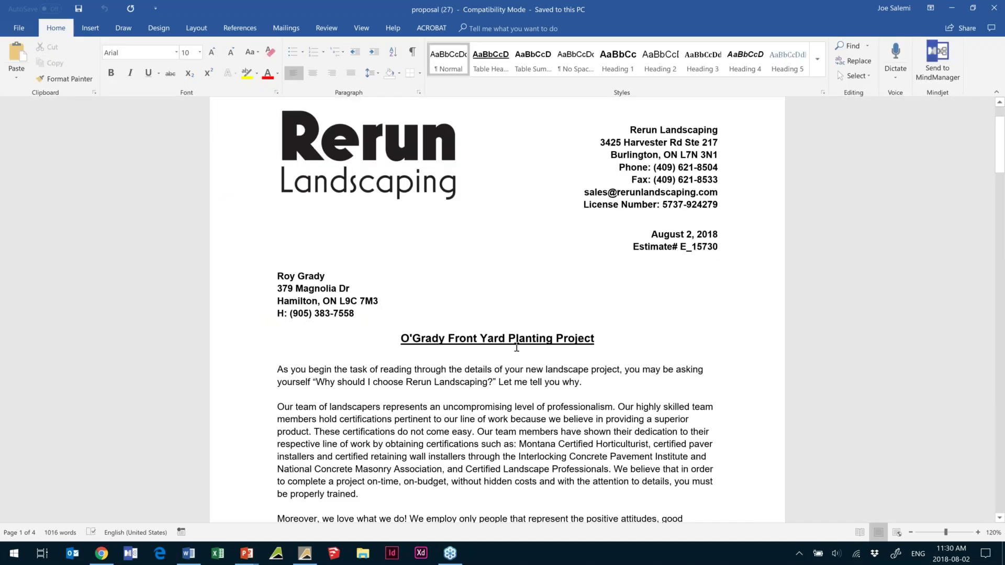
scroll(322, 374, "down", 6)
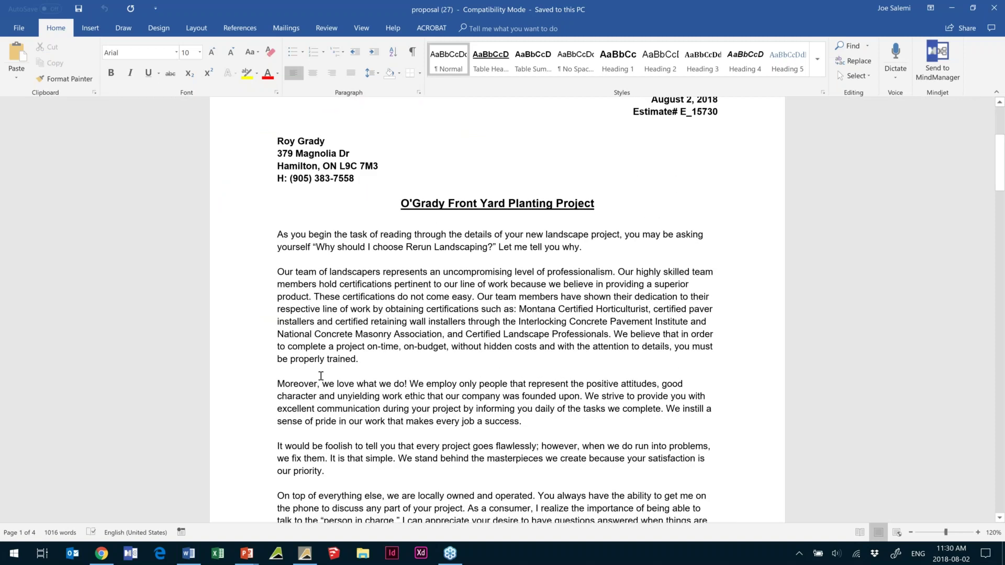
scroll(325, 373, "down", 4)
scroll(325, 373, "down", 10)
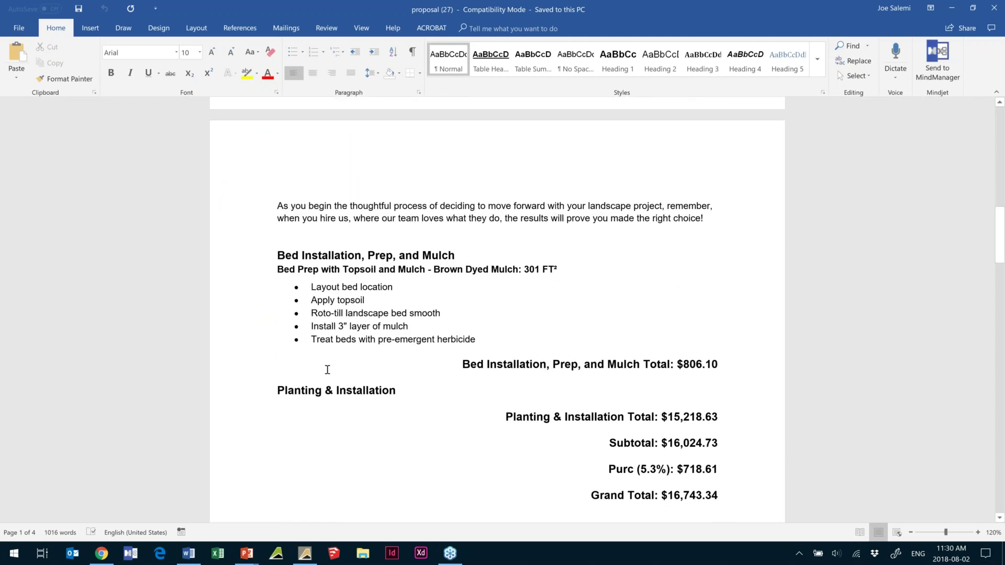
scroll(327, 369, "down", 2)
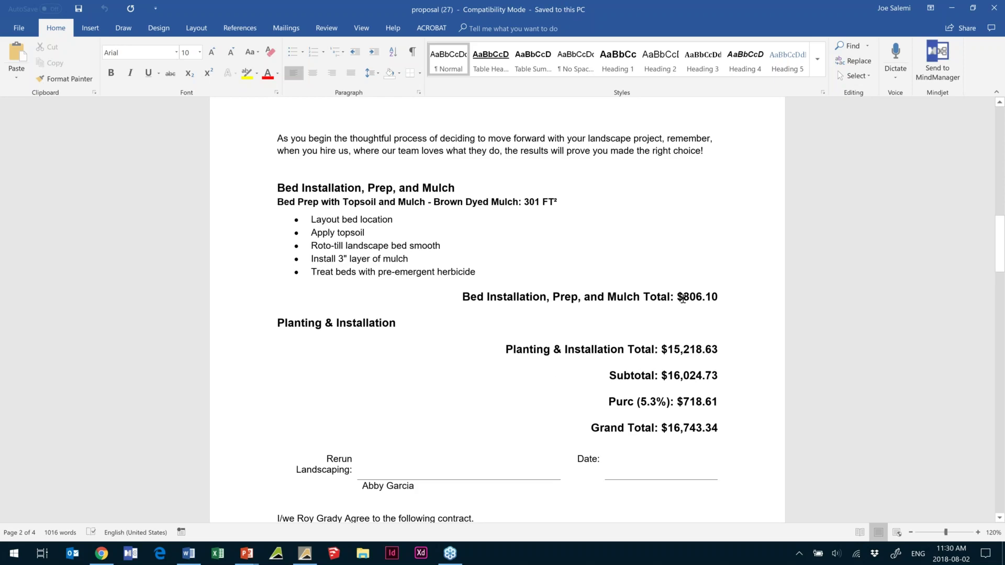
scroll(339, 337, "down", 1)
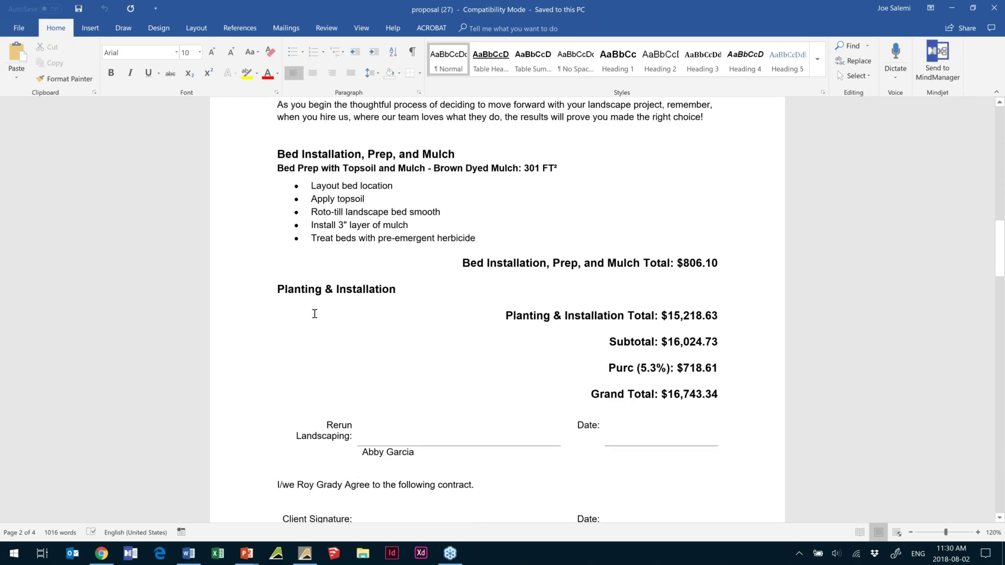
scroll(417, 325, "down", 4)
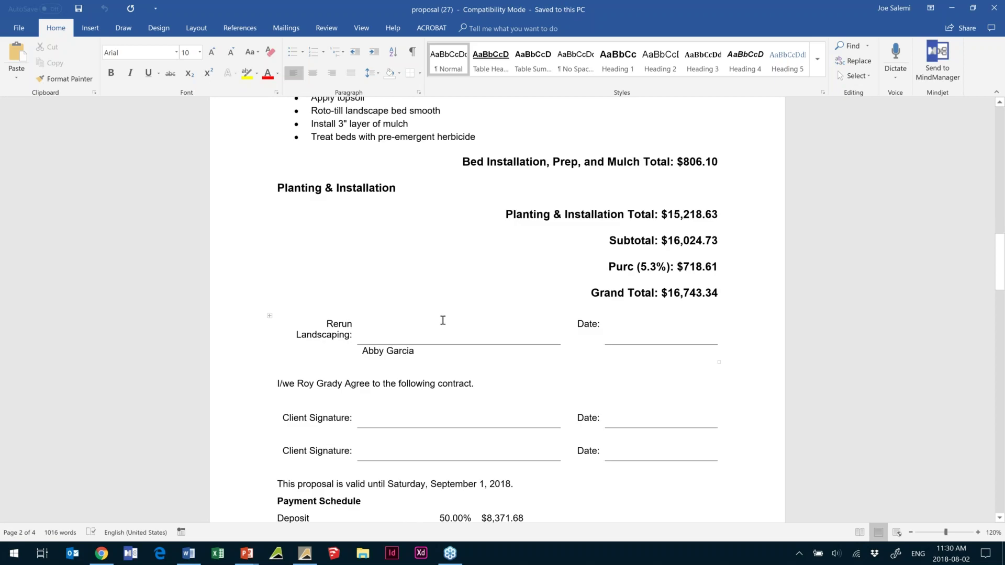
scroll(363, 318, "down", 1)
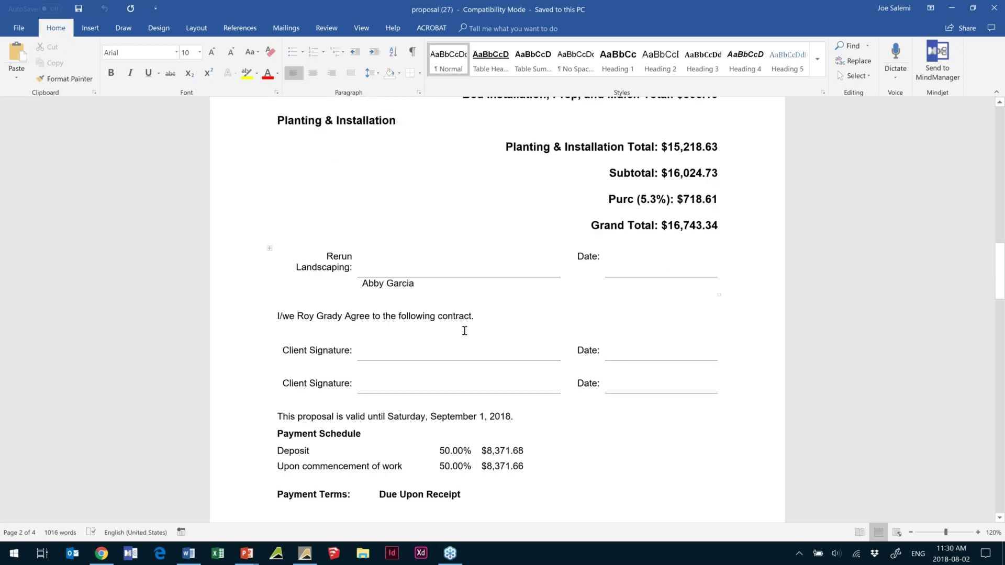
scroll(332, 350, "down", 10)
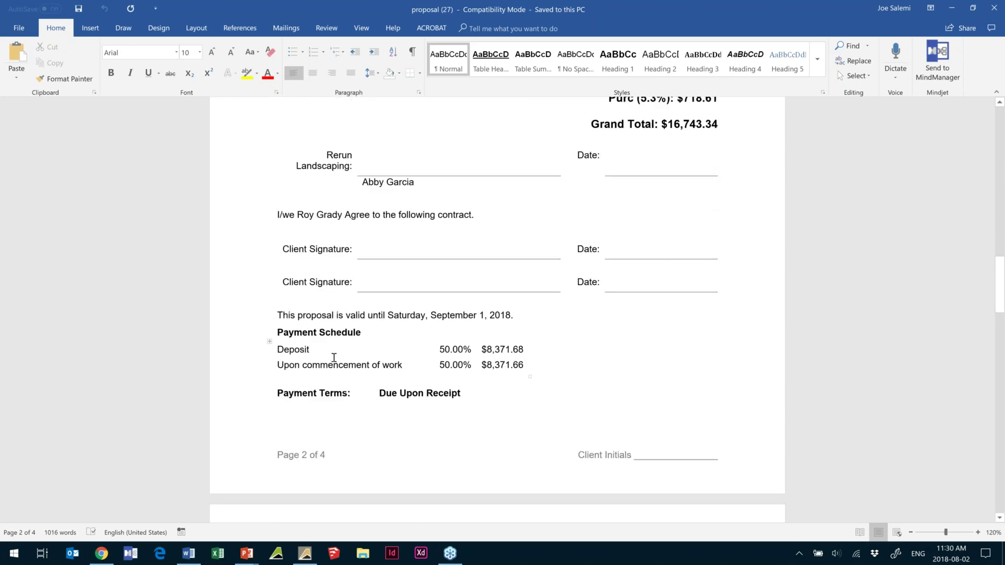
scroll(333, 352, "down", 14)
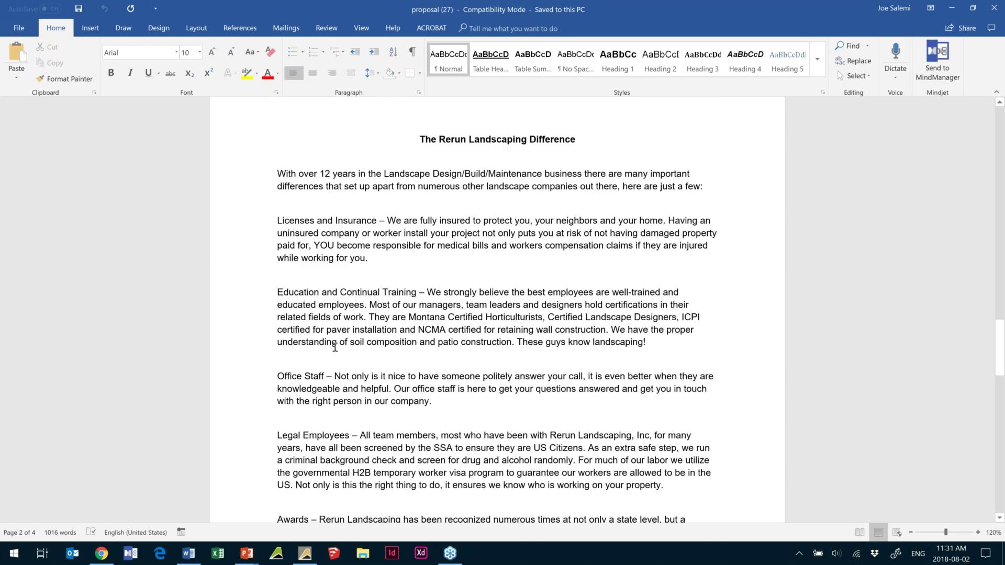
scroll(334, 349, "down", 18)
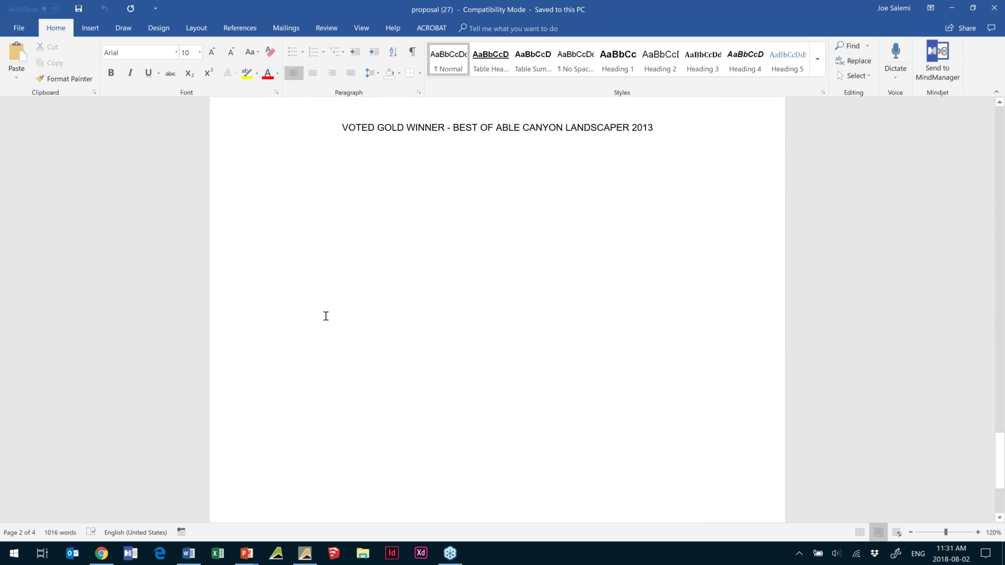
scroll(325, 317, "down", 8)
scroll(326, 319, "up", 20)
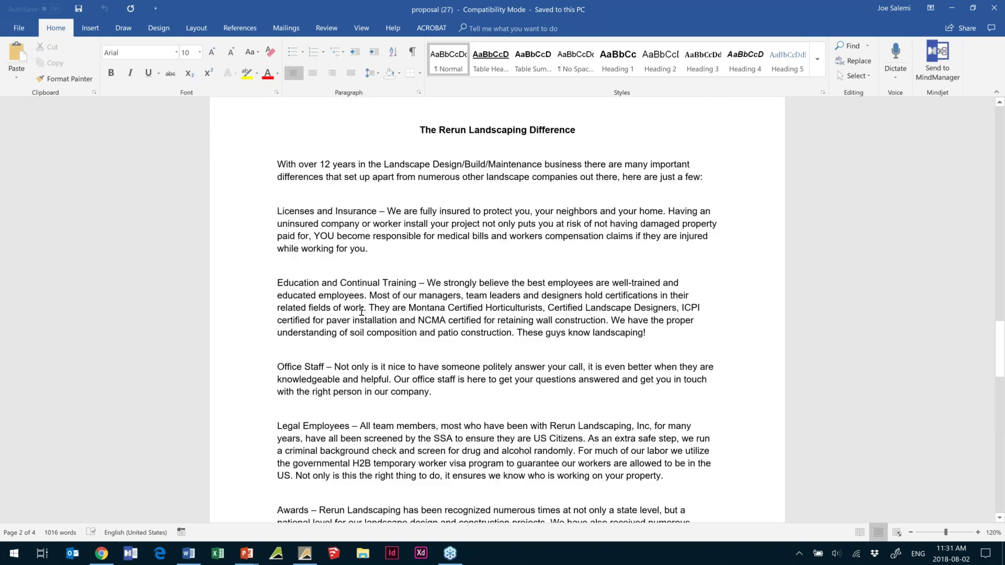
scroll(361, 312, "up", 3)
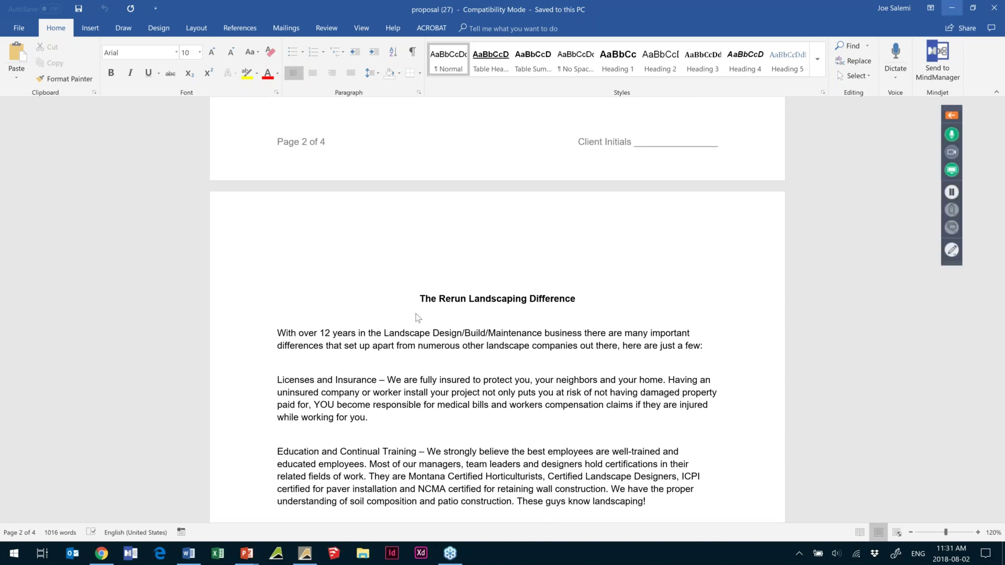
- Leave the proposal settings page and switch to the PowerPoint slide show at the "Setting Your Kits & Services" slide
scroll(350, 287, "up", 3)
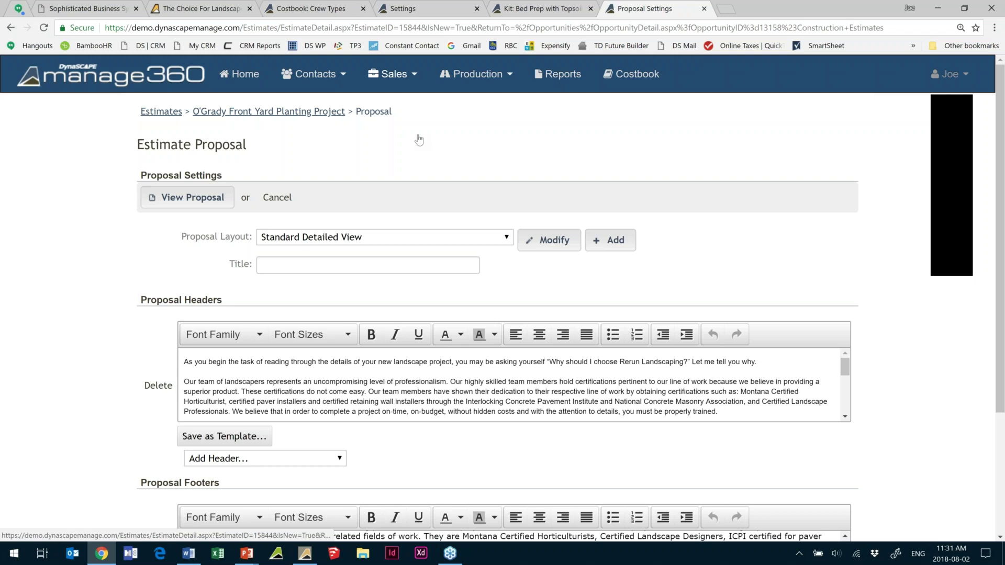
left_click(392, 74)
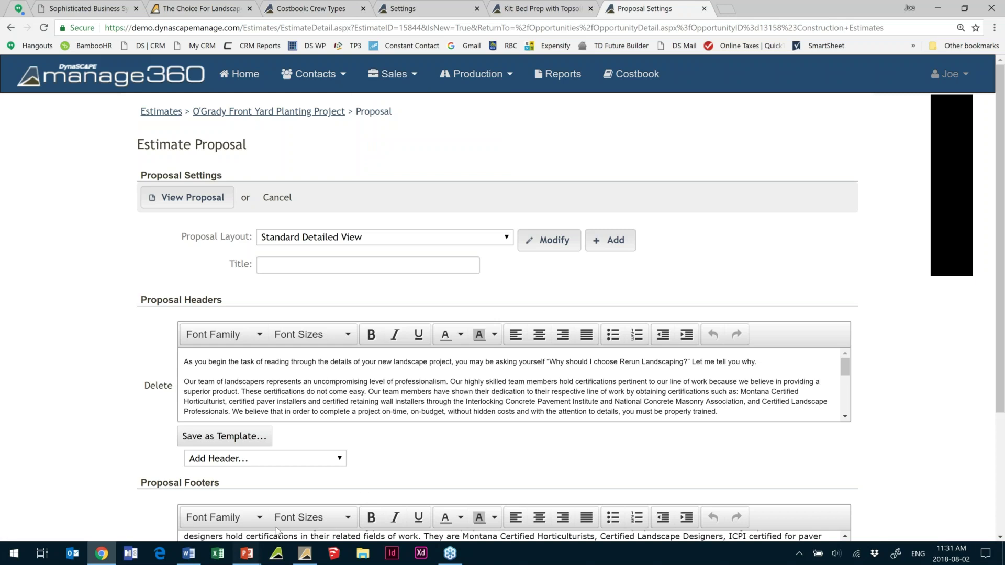
left_click(246, 553)
left_click(310, 499)
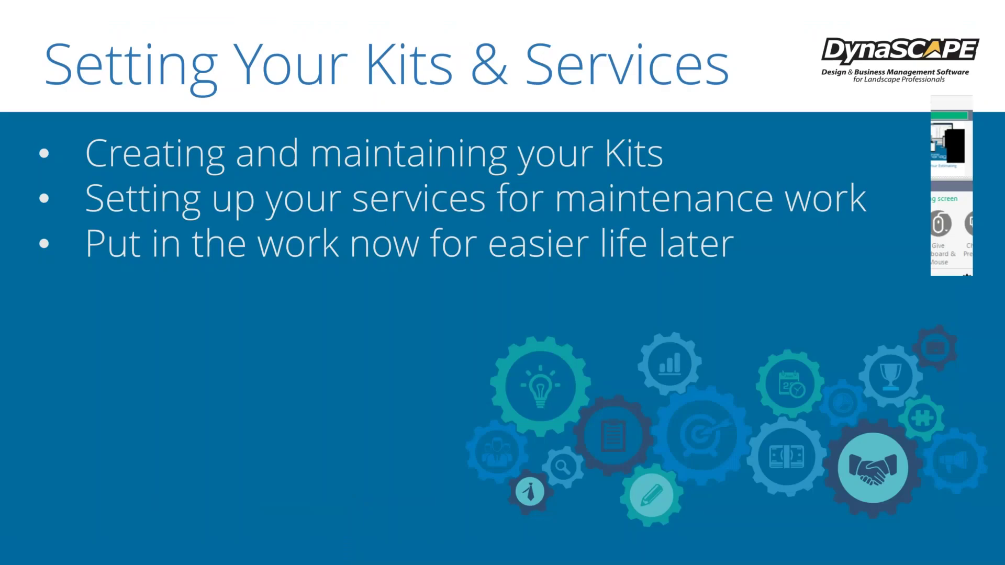